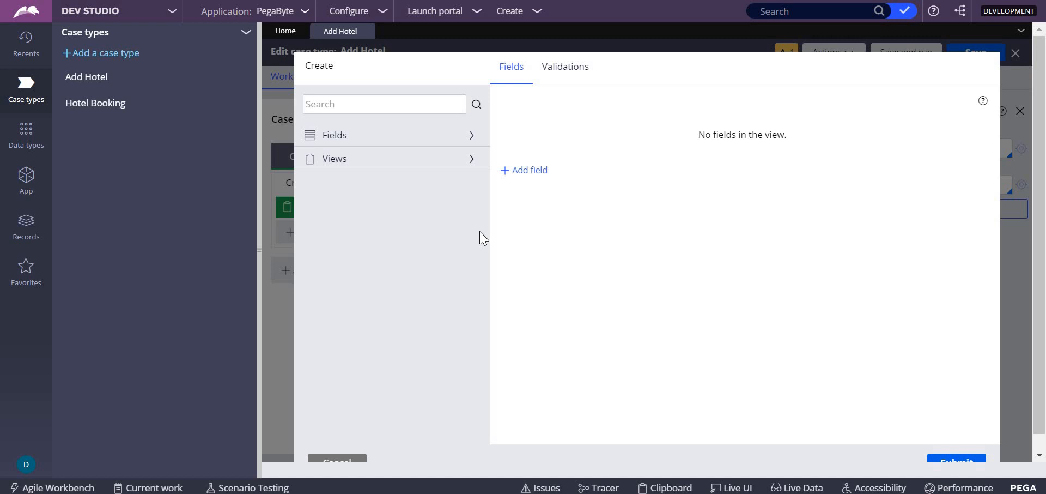
Step: Open the records of the Hotel data type and start configuring its local data storage source
click(24, 151)
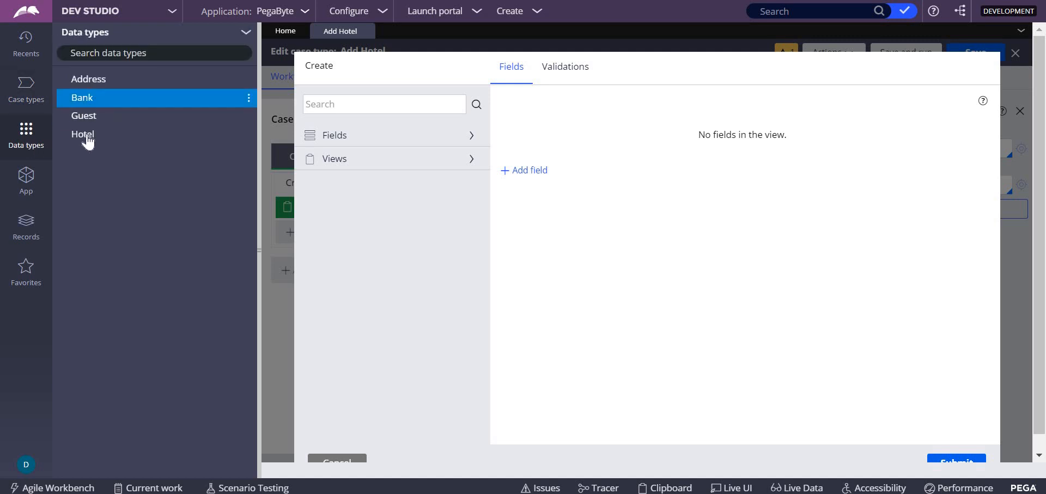
click(87, 137)
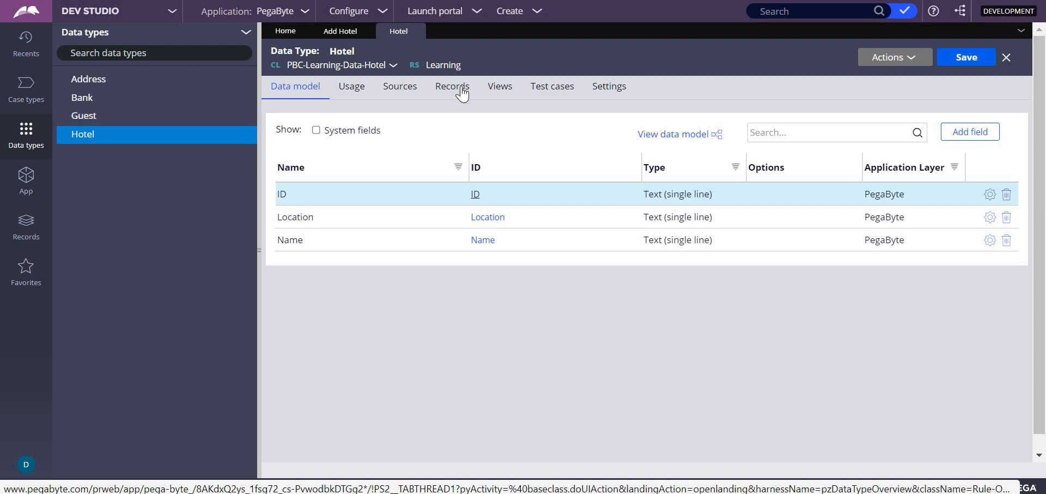
click(462, 93)
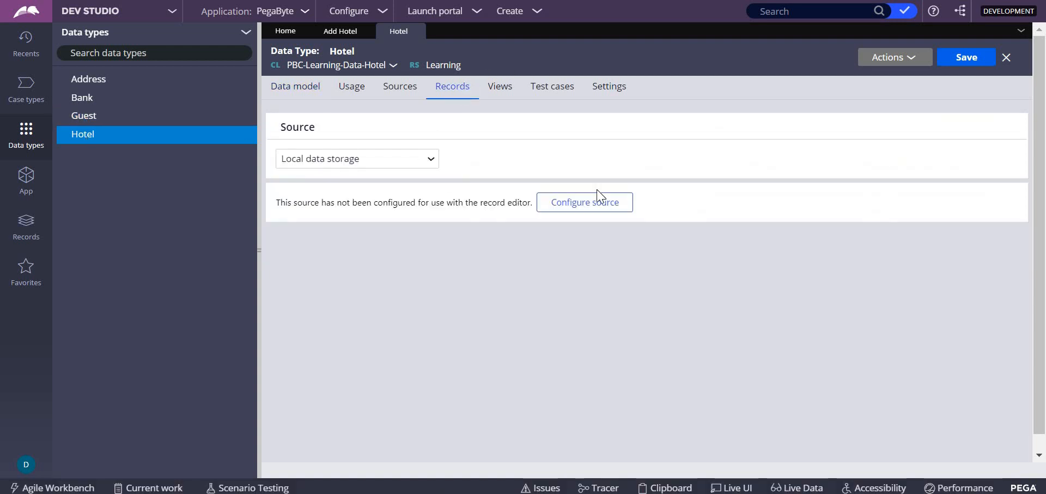
click(598, 208)
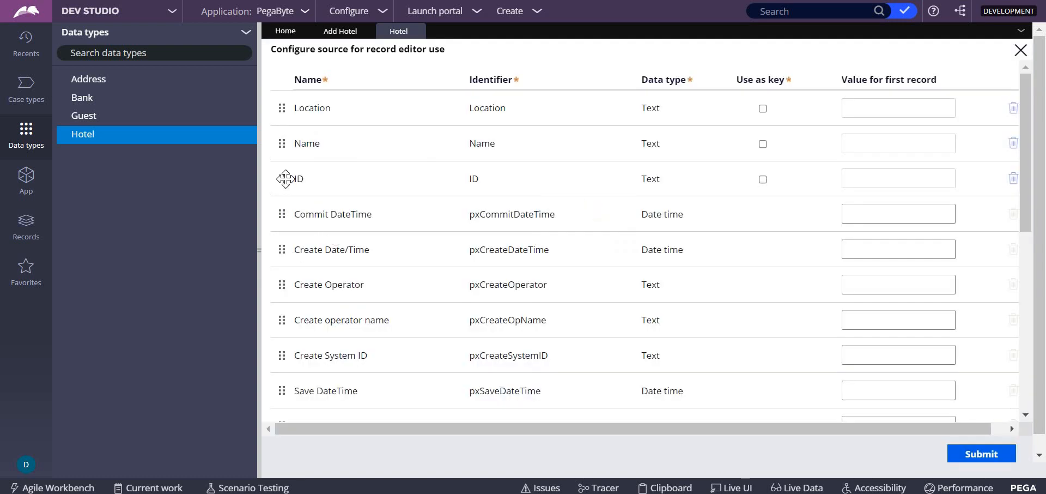
Step: Order the Hotel source fields as ID, Name, Location, use ID as the key, and submit the configuration
drag(280, 178, 280, 105)
drag(280, 177, 289, 136)
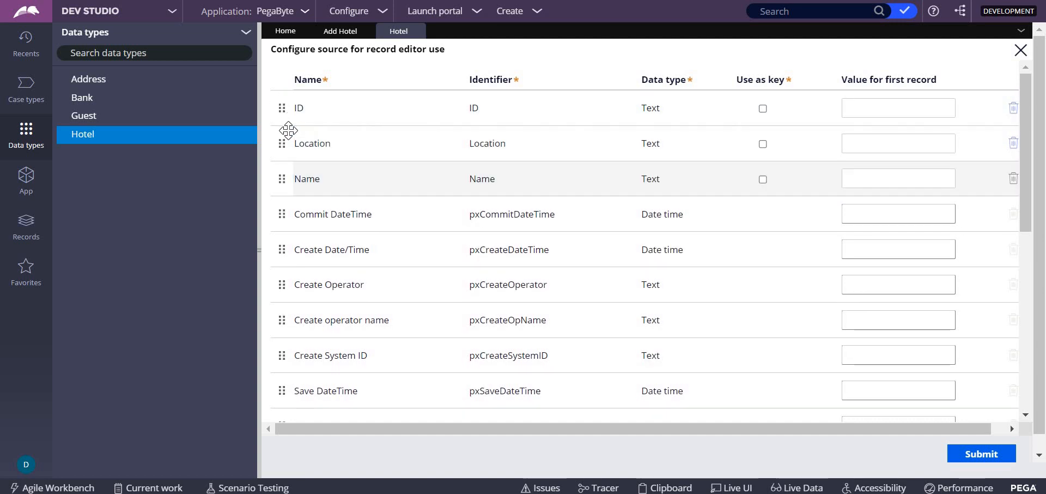
click(762, 109)
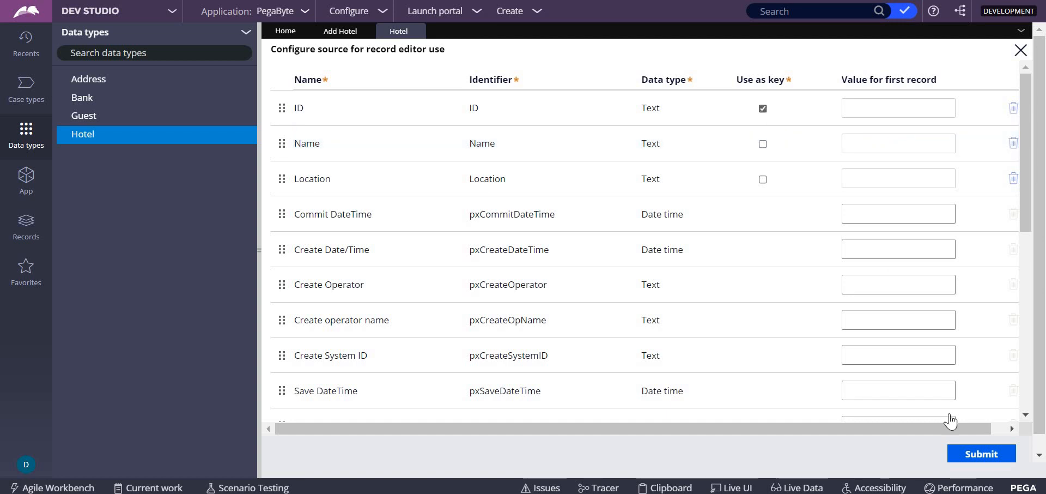
click(975, 460)
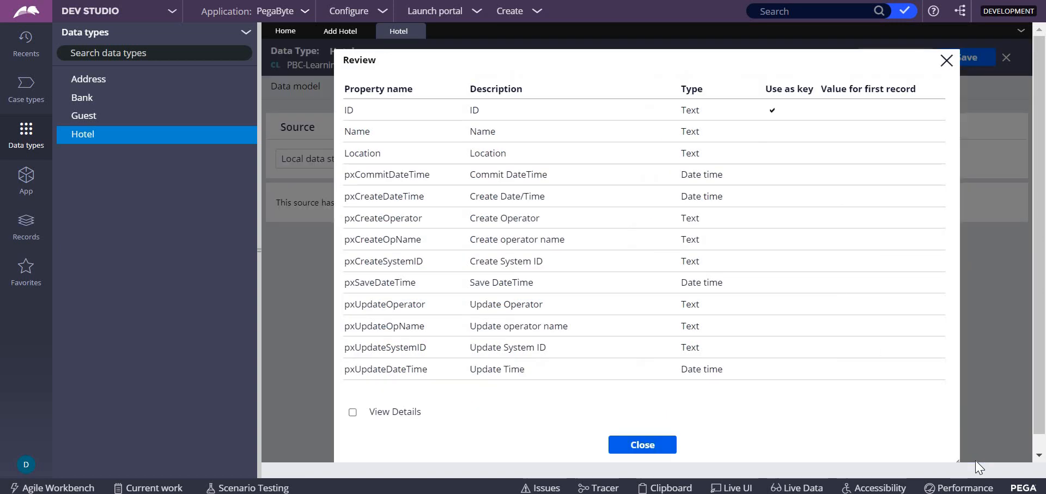
Step: Examine the details of the database table, report definition and data pages in the source review, and close it
click(353, 412)
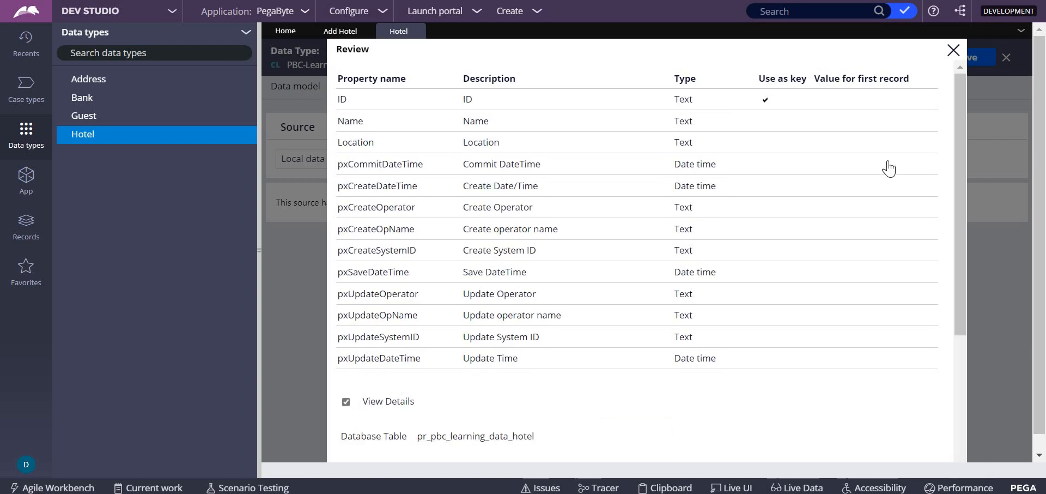
drag(961, 240, 961, 368)
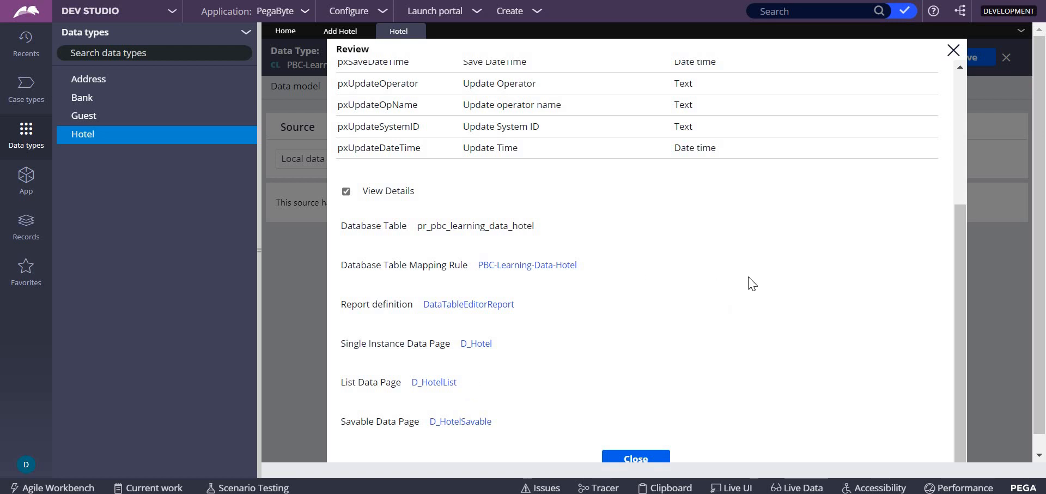
click(637, 459)
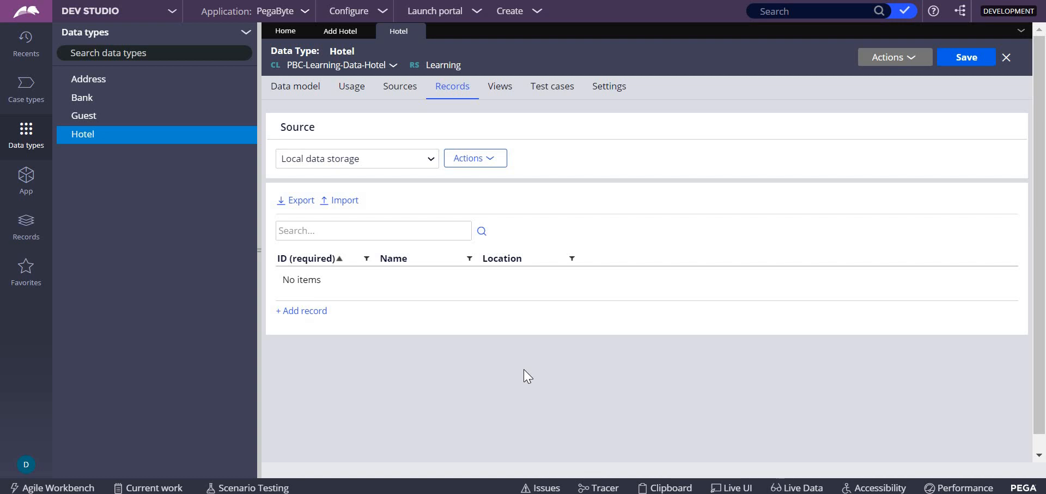
Step: Add a field named Add Hotels of type Data relationship to the Create view of the Add Hotel case type
click(26, 90)
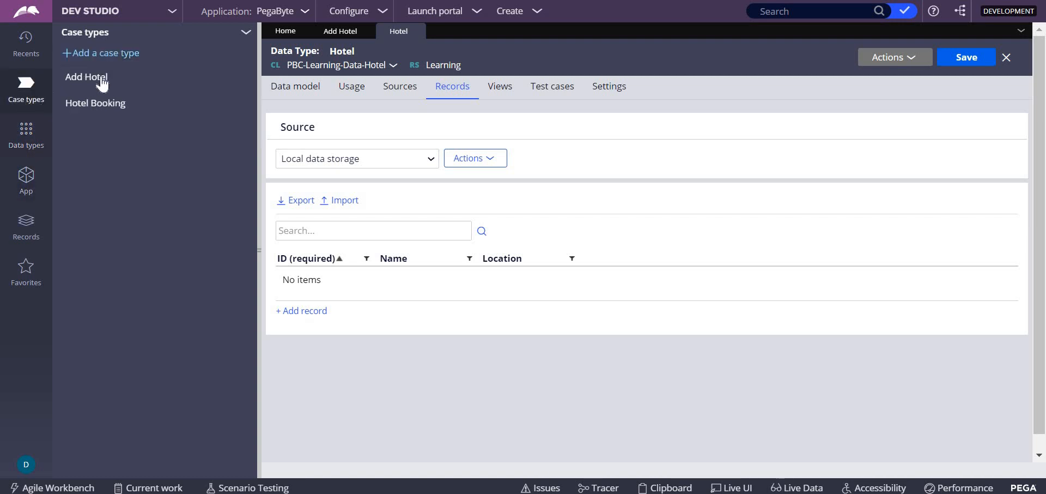
click(333, 42)
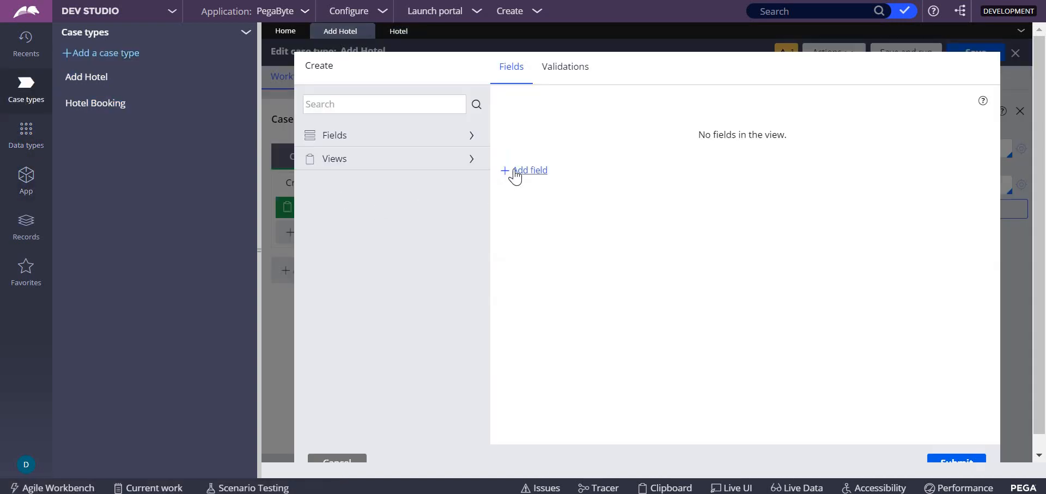
click(515, 174)
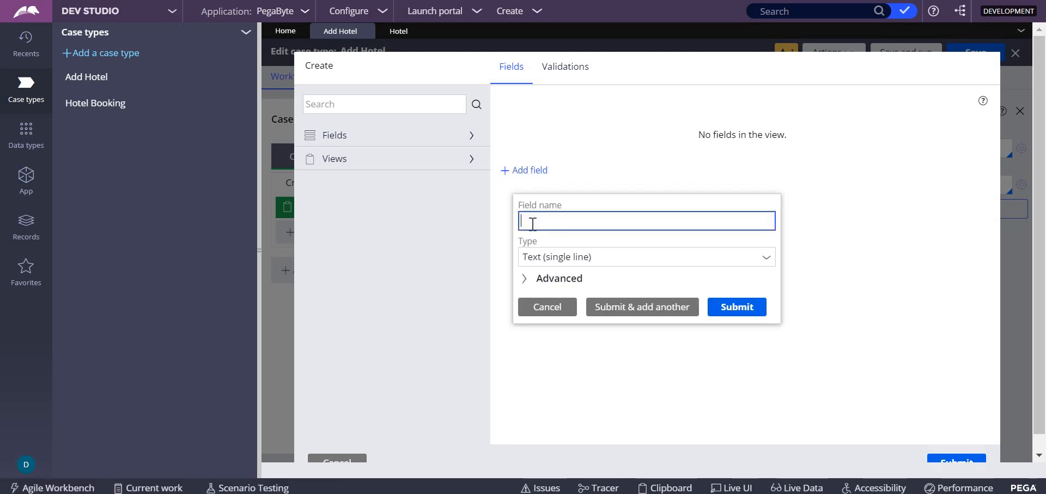
text(A)
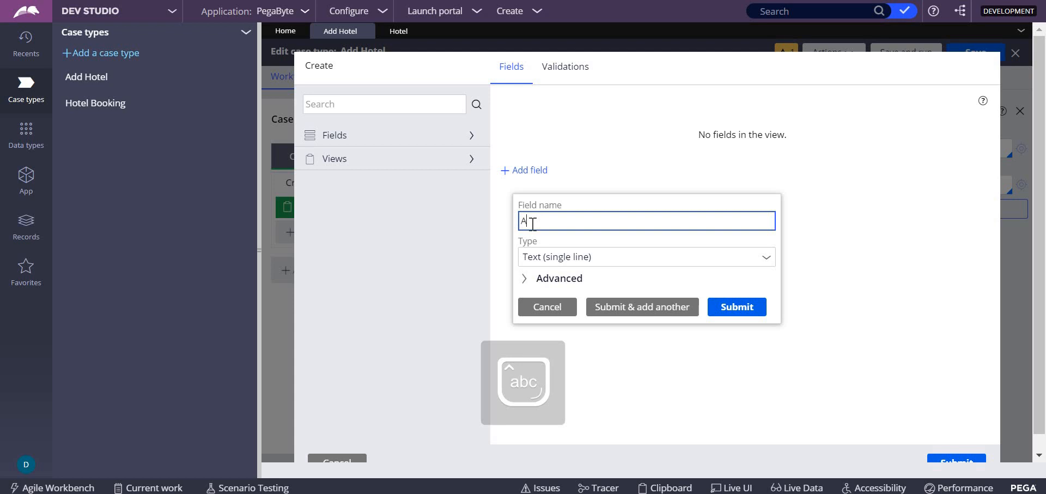
text(dd Hotels)
click(768, 260)
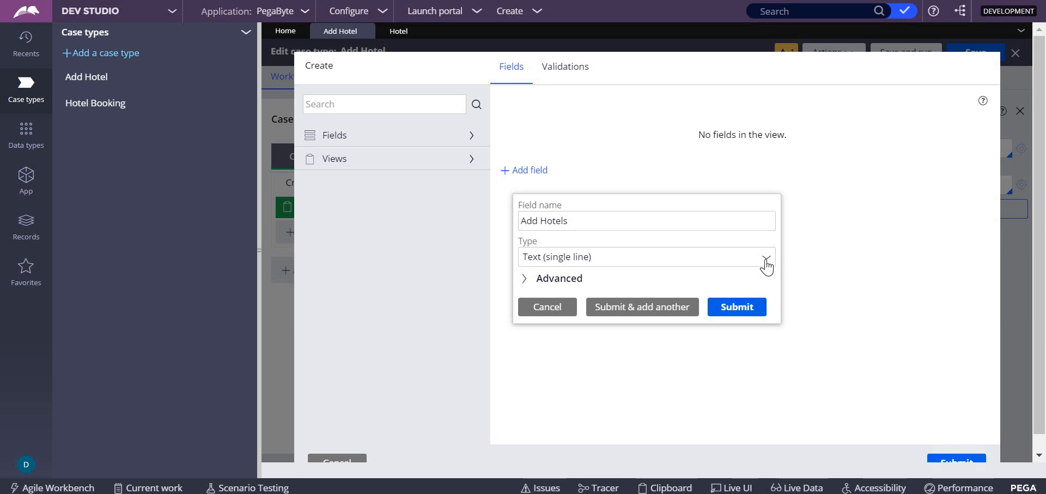
click(766, 262)
drag(769, 346, 768, 468)
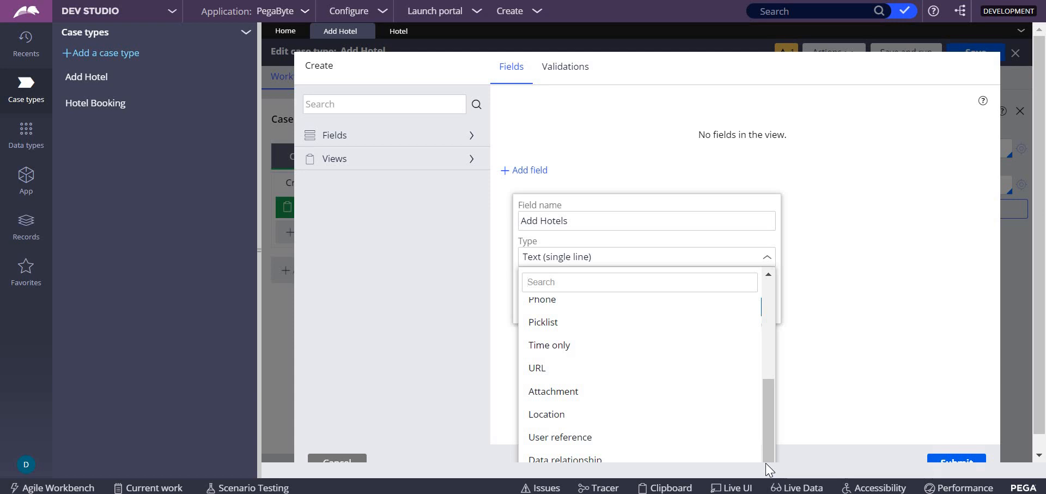
click(561, 460)
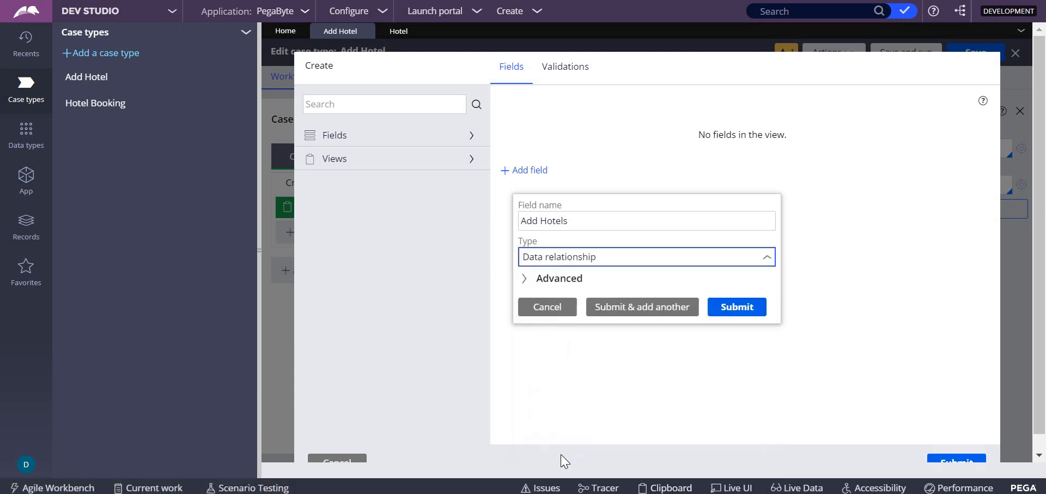
Step: Point the Add Hotels relationship to the Hotel data object and set it to Multiple records
click(708, 245)
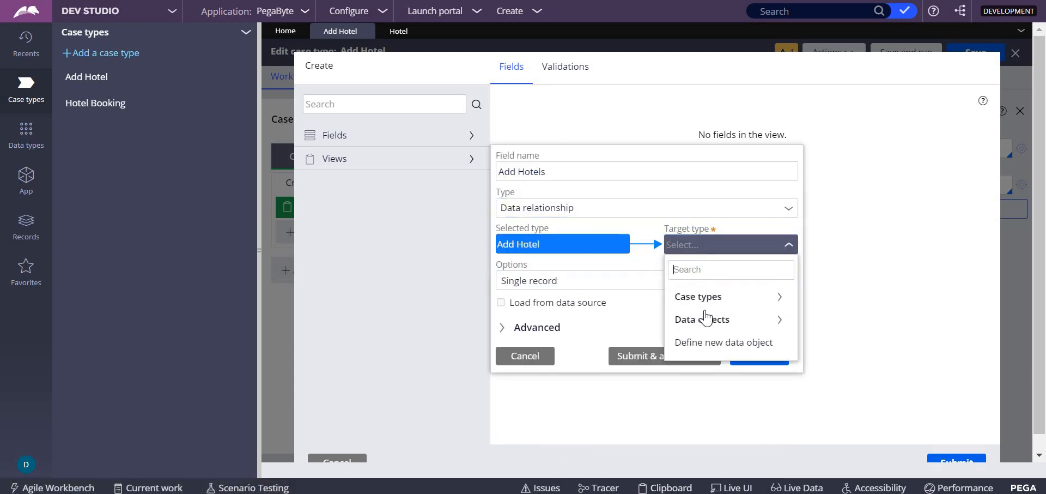
click(706, 325)
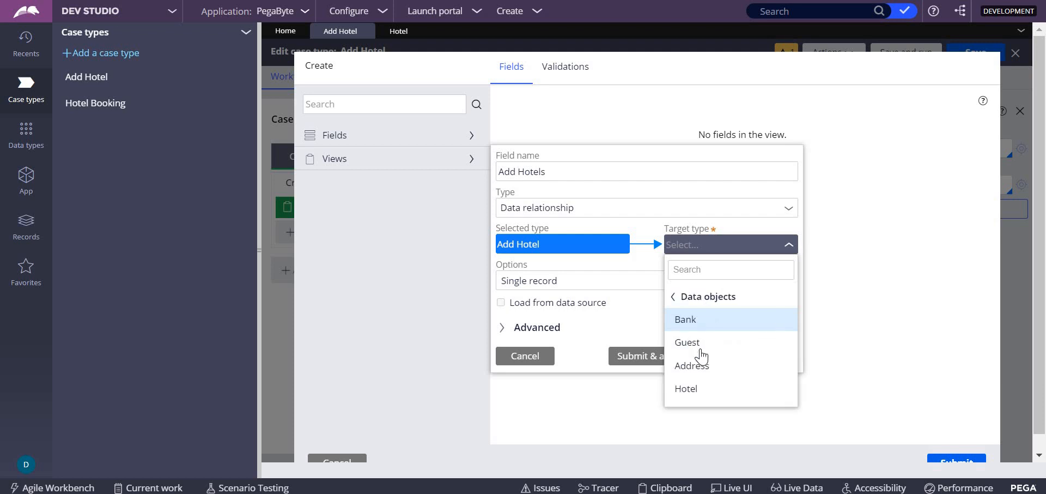
click(698, 388)
click(516, 290)
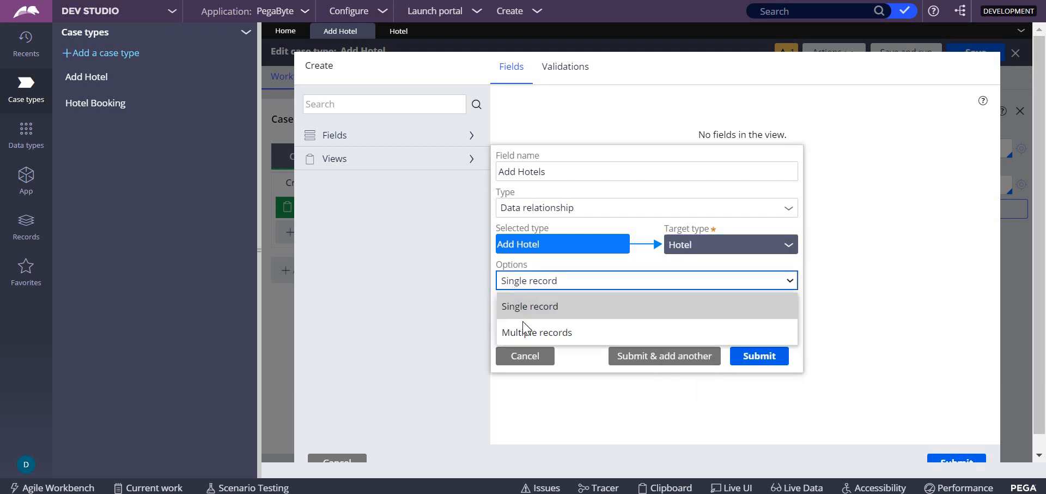
click(533, 330)
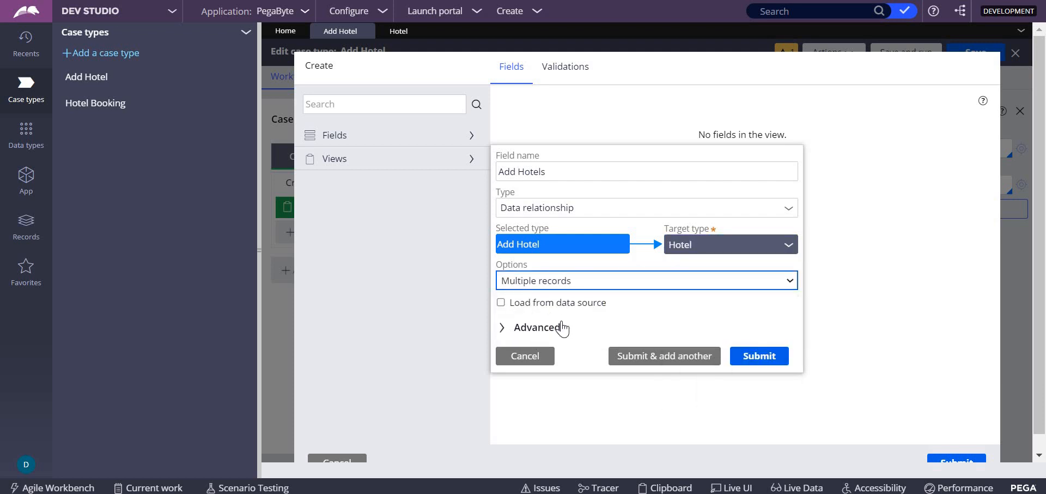
Step: Submit the new field and the Create view, and save and run the Add Hotel case type
click(769, 361)
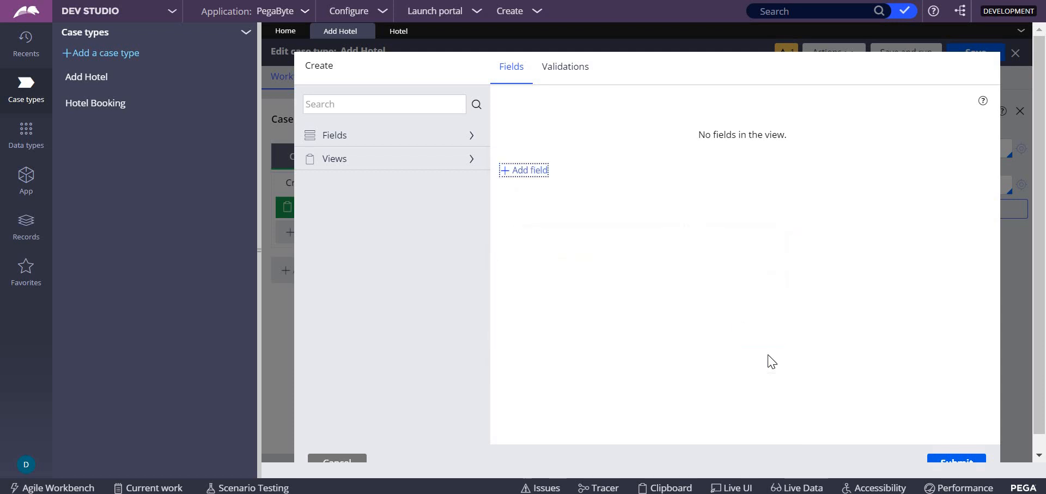
click(946, 463)
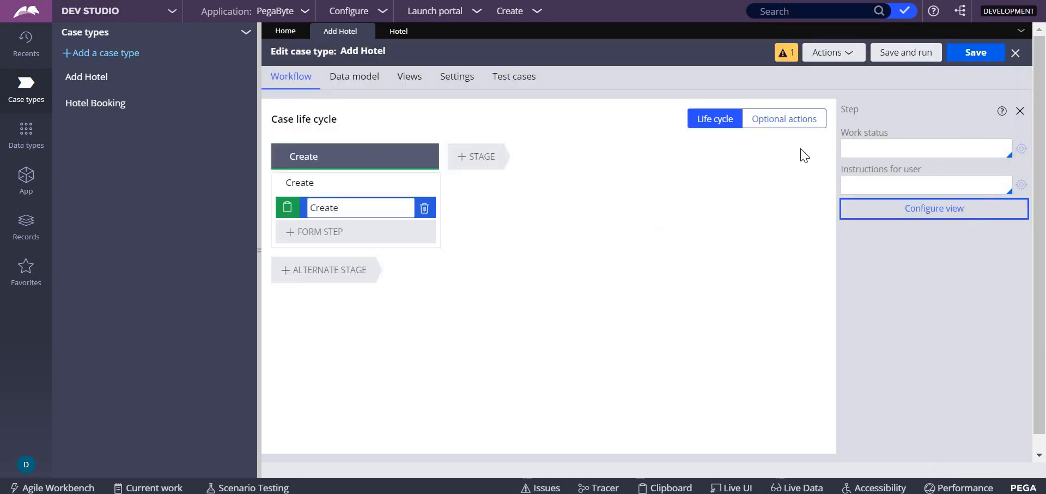
click(902, 54)
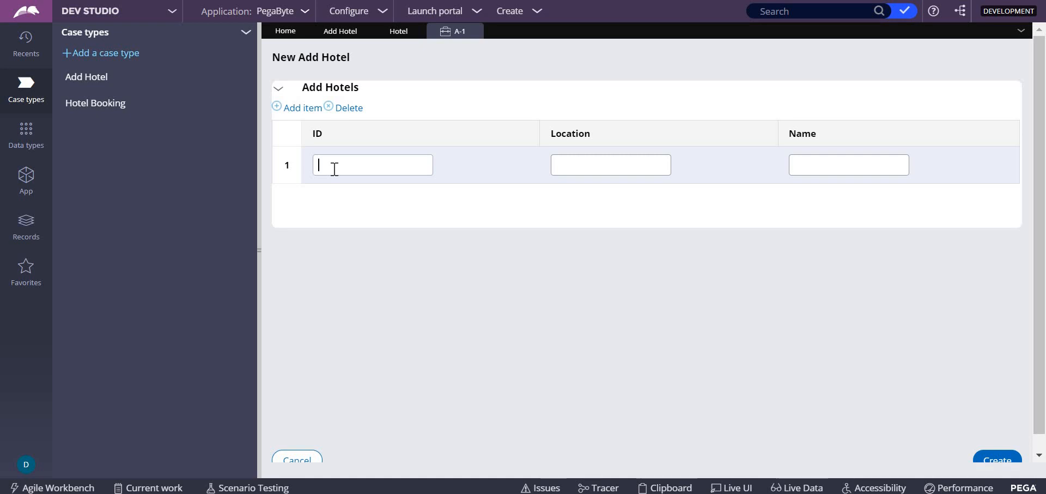
Step: Enter H123 as the ID of the first hotel row
key(Caps_Lock)
text(1)
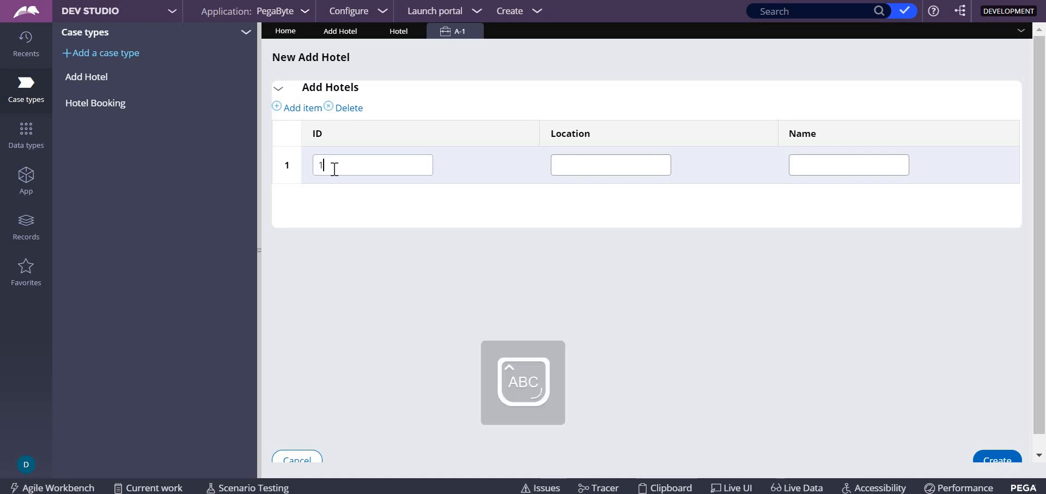
key(Caps_Lock)
key(BackSpace)
text(H1)
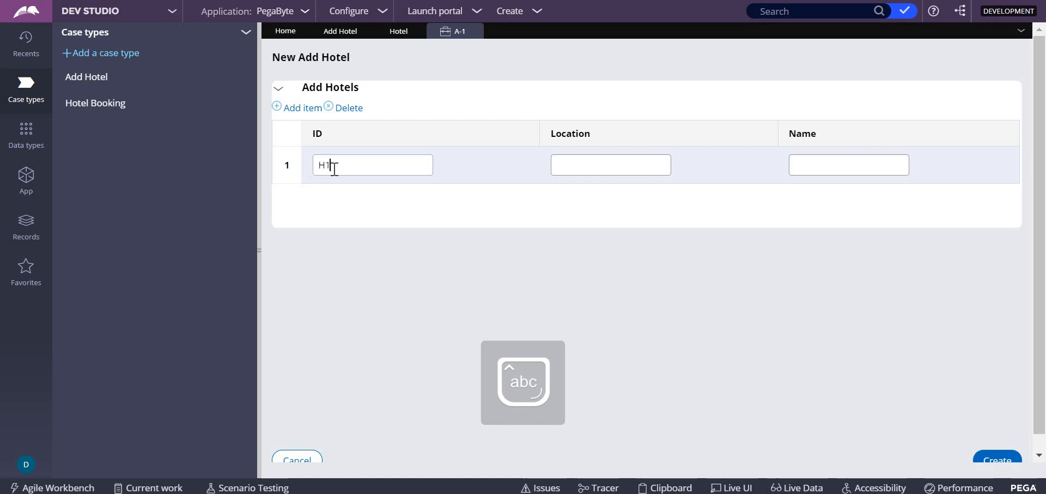
text(23)
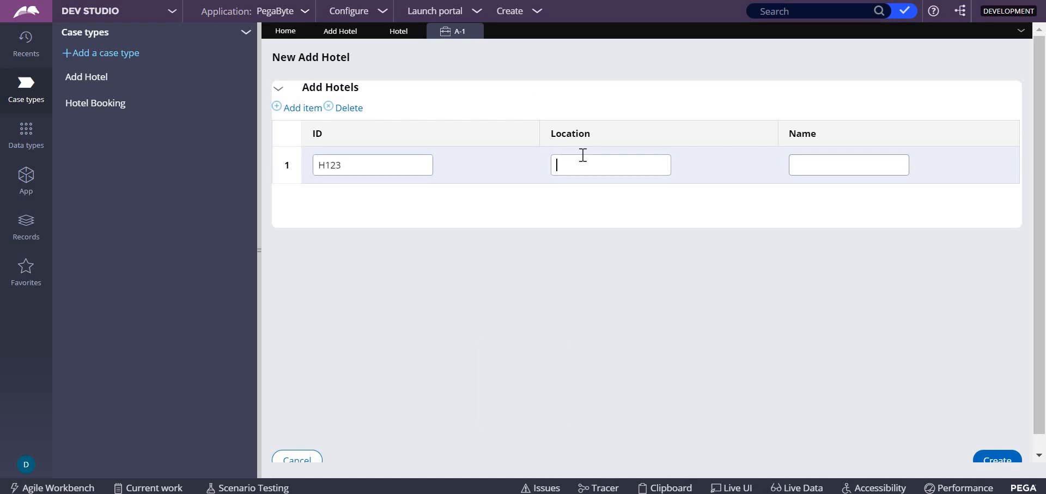
Step: Set the first hotel's location to Hyder and its name to Saptagiri
key(Caps_Lock)
text(H)
key(Caps_Lock)
text(yder)
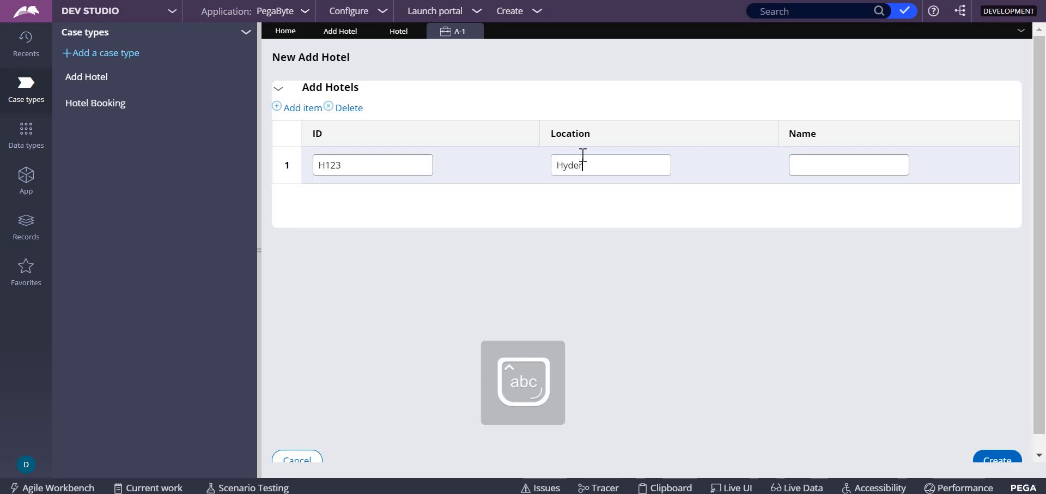
key(Caps_Lock)
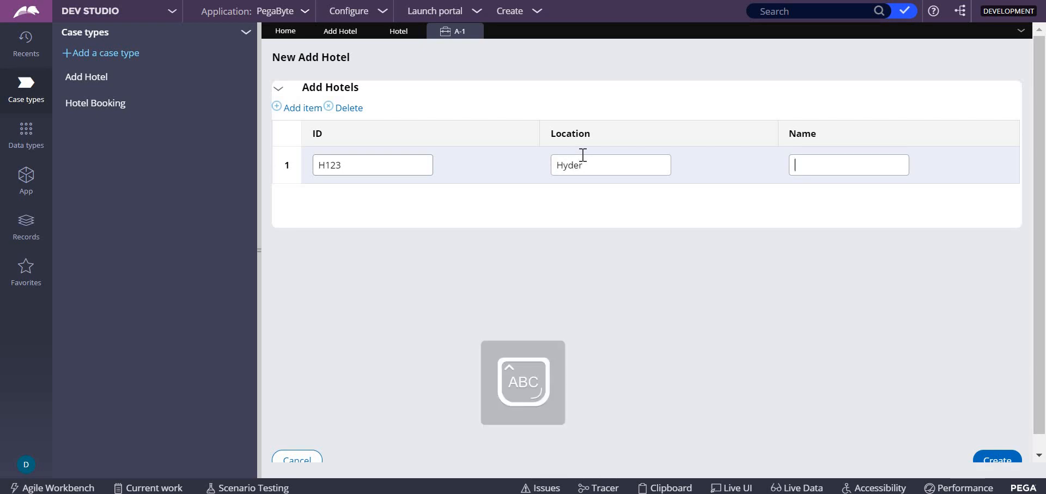
text(S)
key(Caps_Lock)
text(aptagiri)
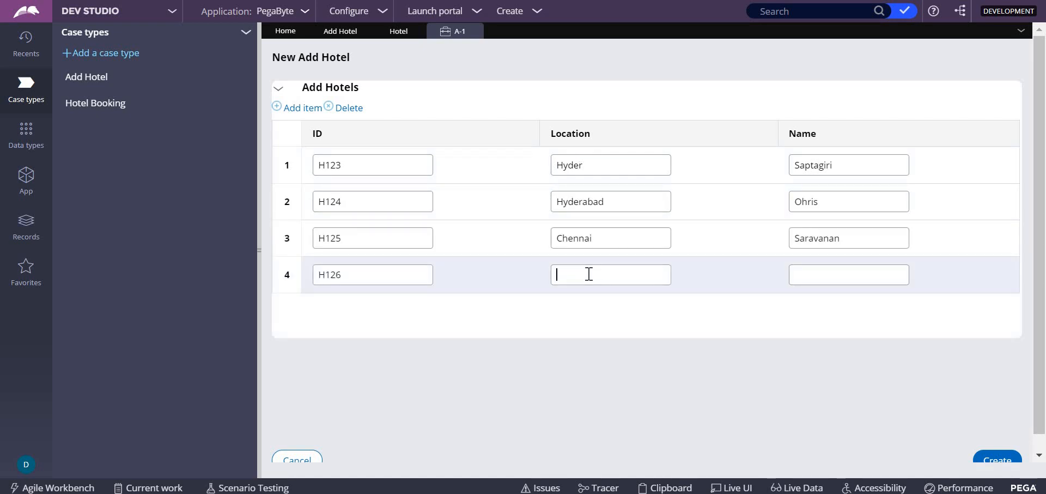
Step: Give the fourth hotel, H126, the location Mysore and the name Udipi, and create the case
key(Caps_Lock)
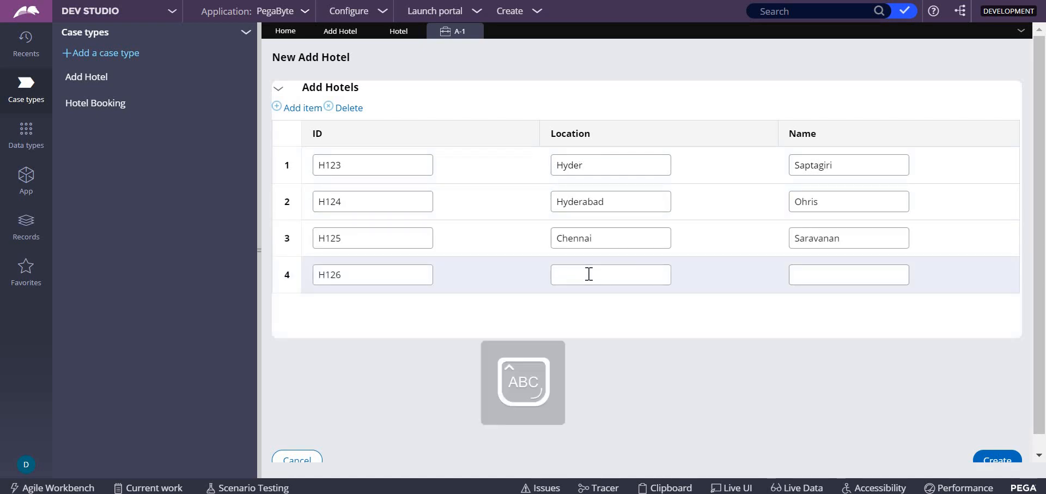
text(K)
key(Caps_Lock)
text(a)
key(BackSpace)
key(BackSpace)
key(Caps_Lock)
text(M)
key(Caps_Lock)
text(ysore)
text(Udipi)
scroll(996, 441, down, 1)
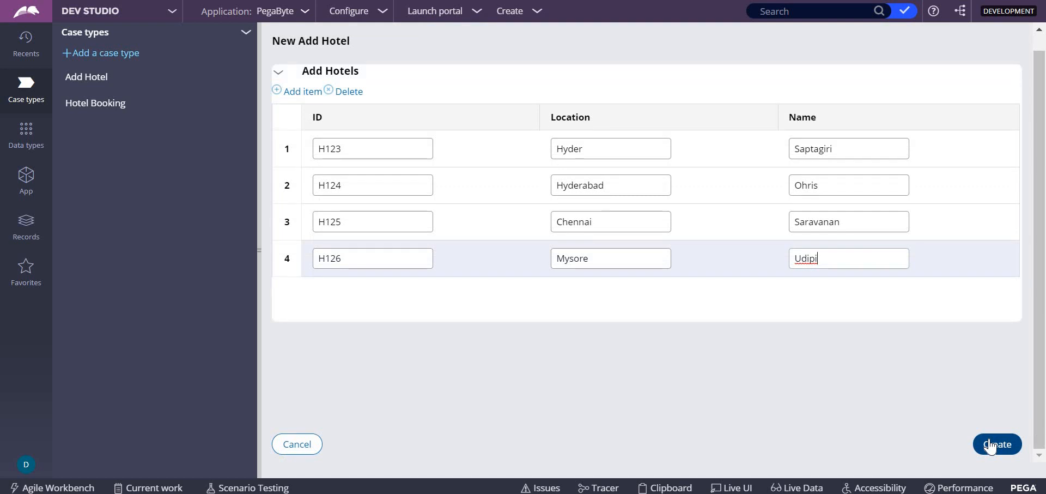
click(993, 444)
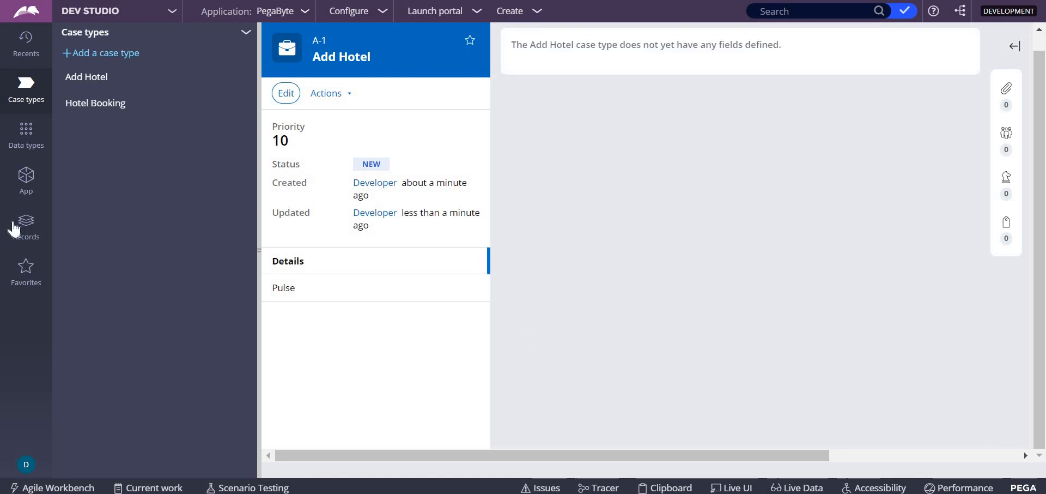
Step: Return to the Hotel data type and check its records for the hotels entered in the case
click(26, 142)
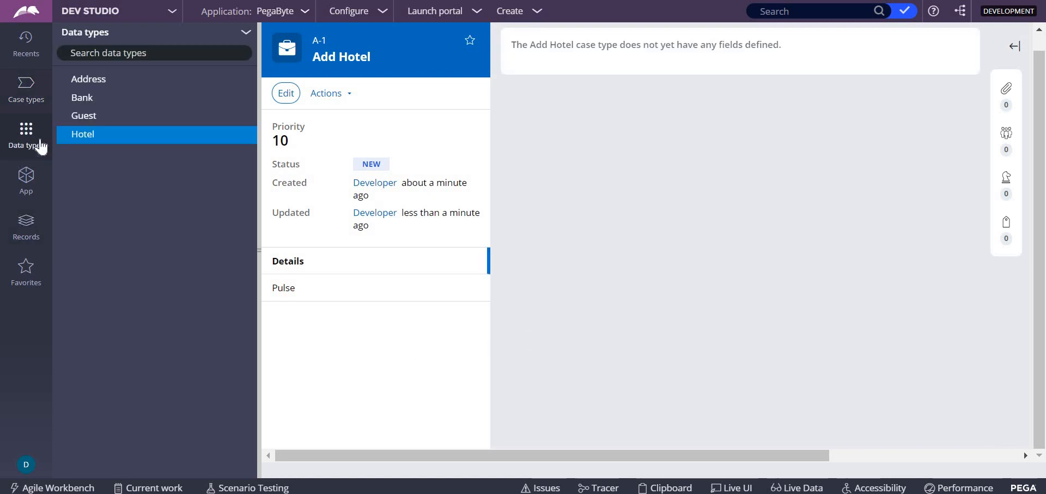
click(83, 135)
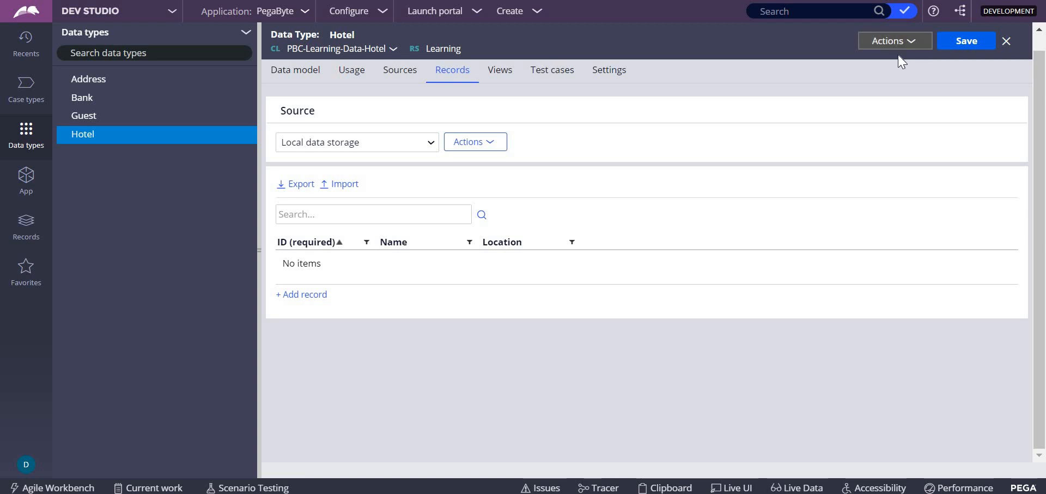
Step: Refresh the Hotel data type's records to recheck for the hotels entered in the case
click(912, 46)
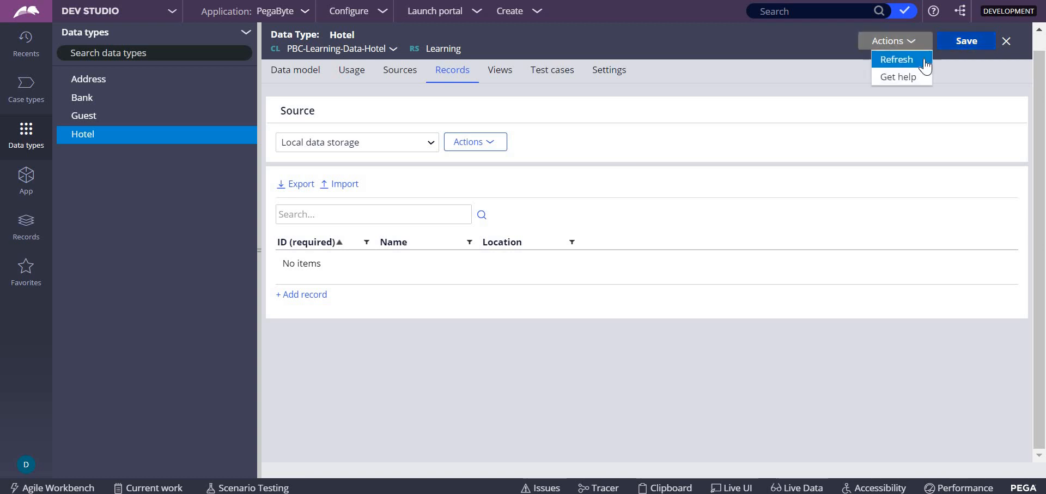
click(924, 60)
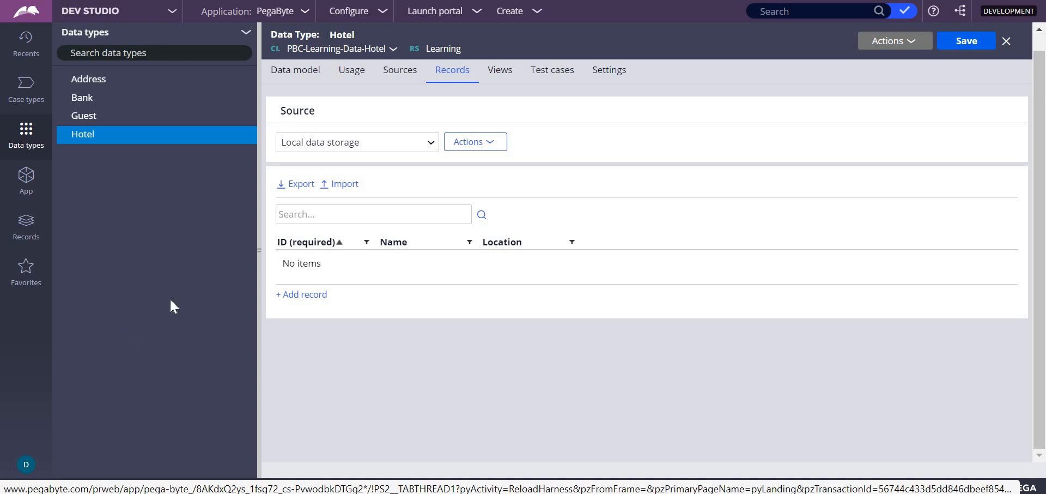
Step: Start a new Activity rule under the AddHotel work class of the application
click(30, 188)
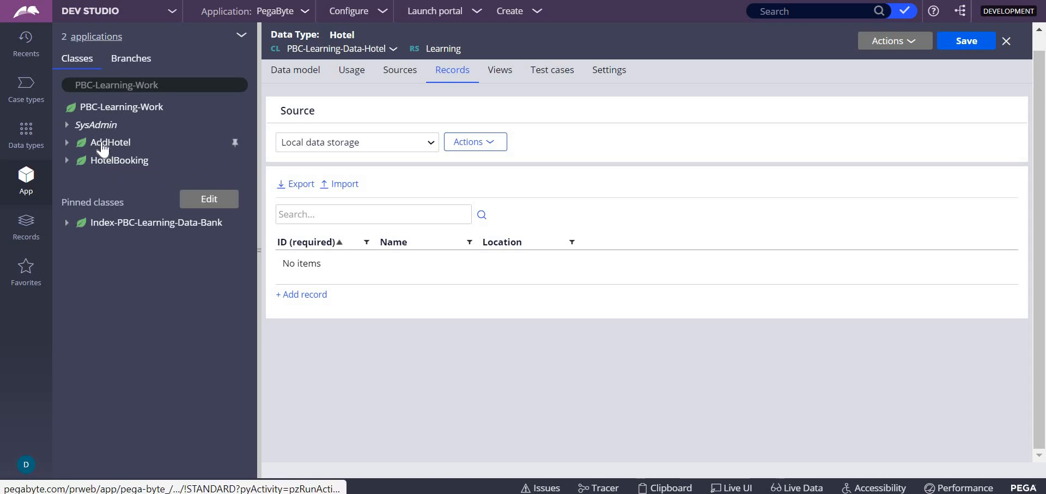
click(103, 144)
right_click(103, 149)
mouse_move(193, 160)
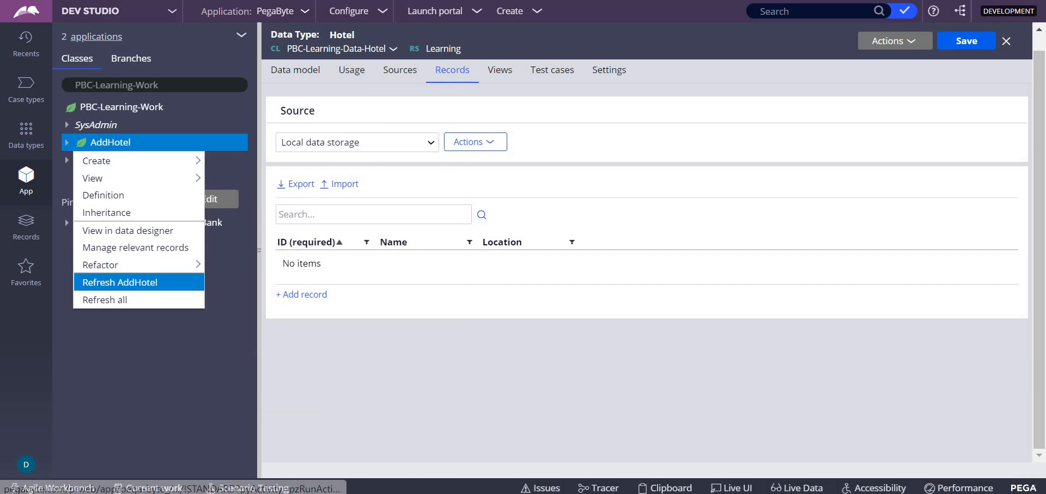
mouse_move(130, 166)
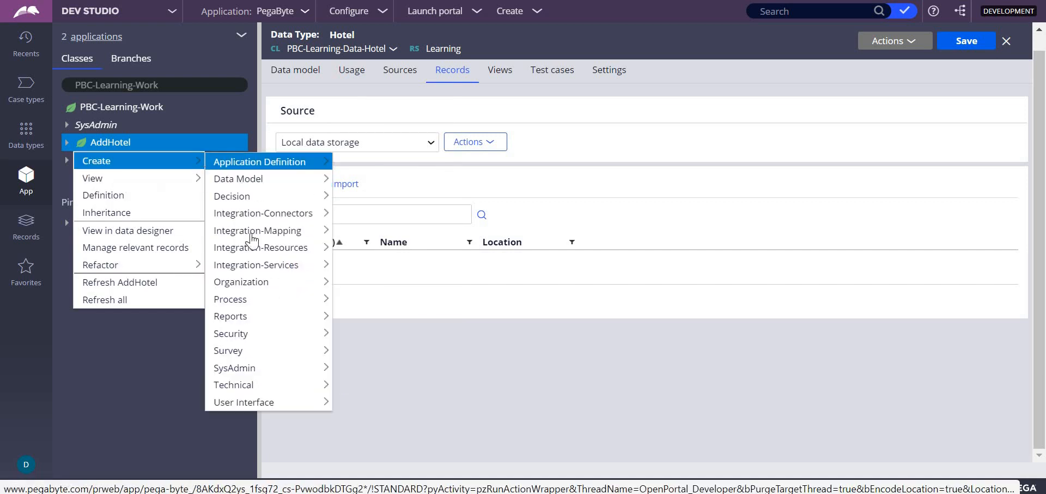
mouse_move(234, 384)
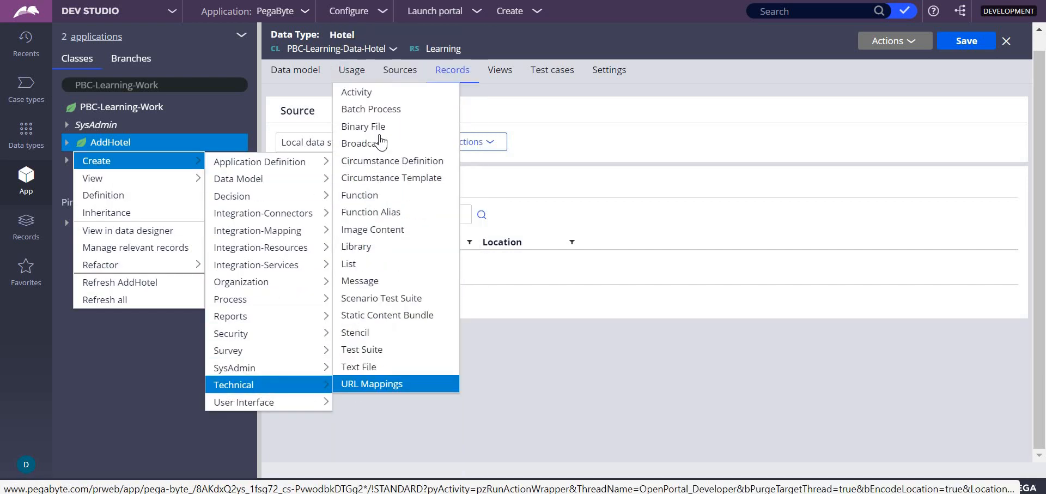
click(360, 93)
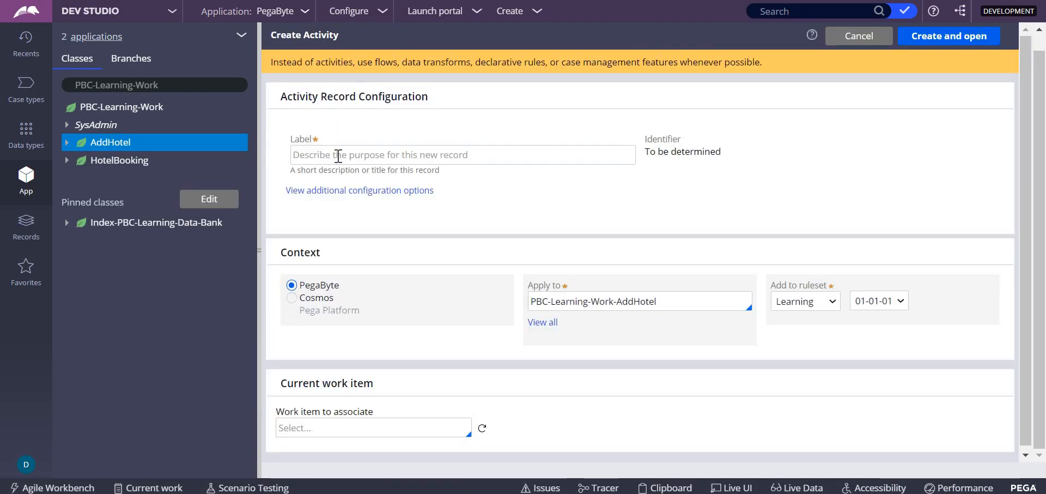
Step: Label the new activity AddHotels, then create and open it
click(337, 155)
text(AddHotel)
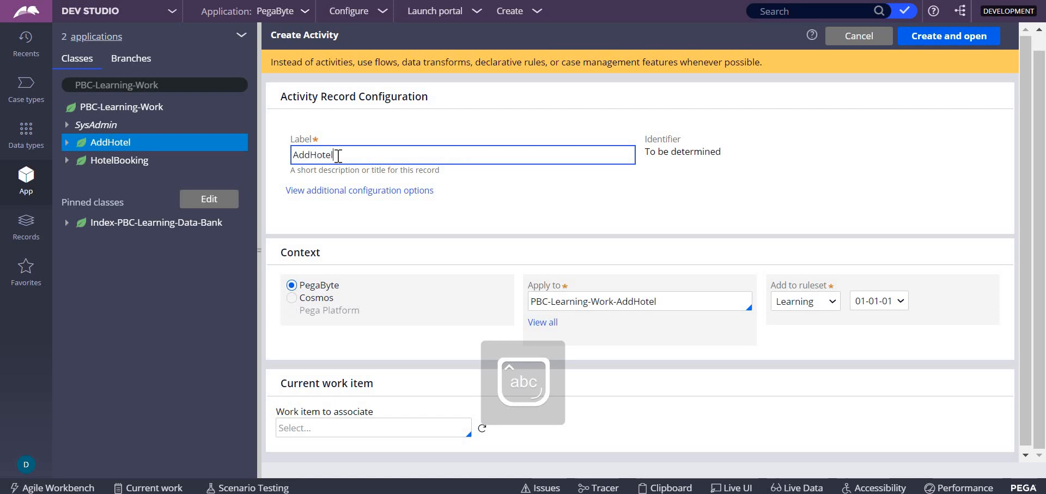
key(Tab)
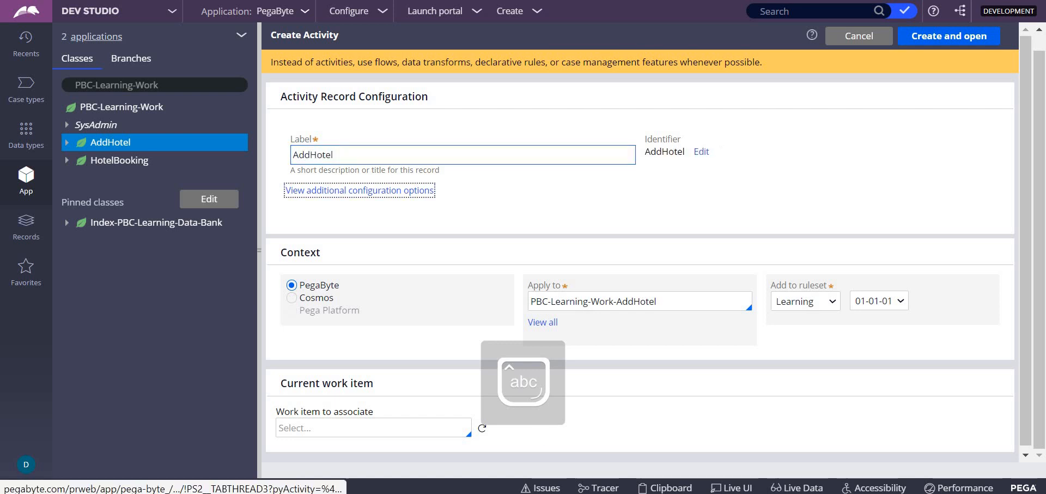
click(353, 158)
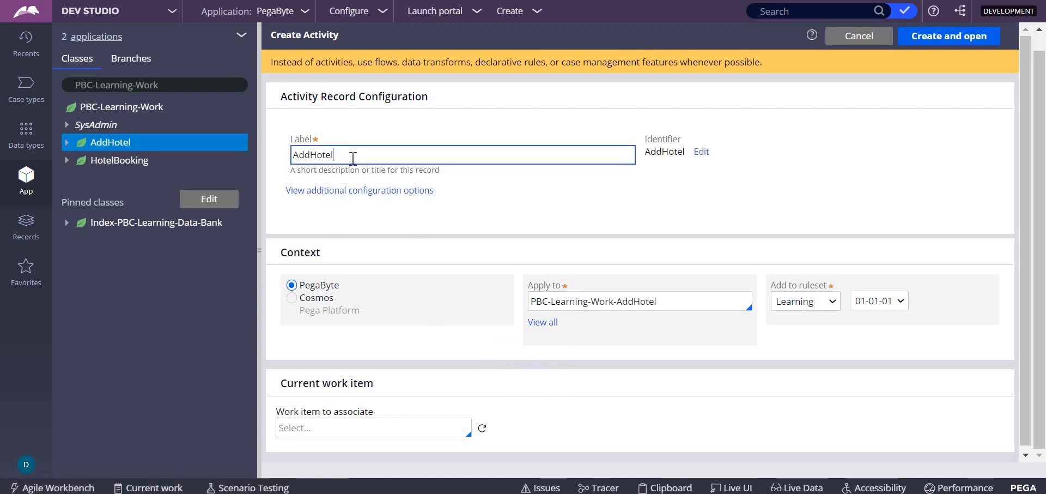
text(s)
key(Tab)
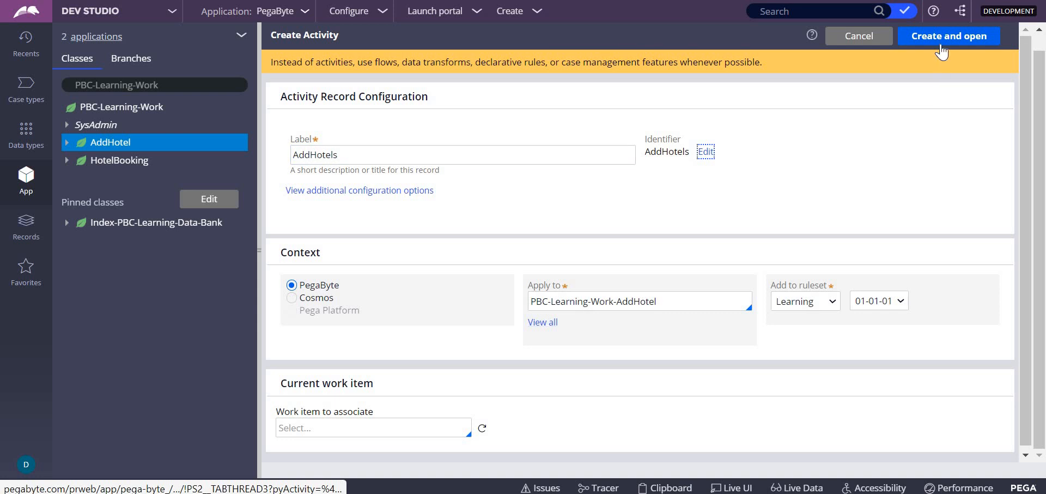
click(946, 38)
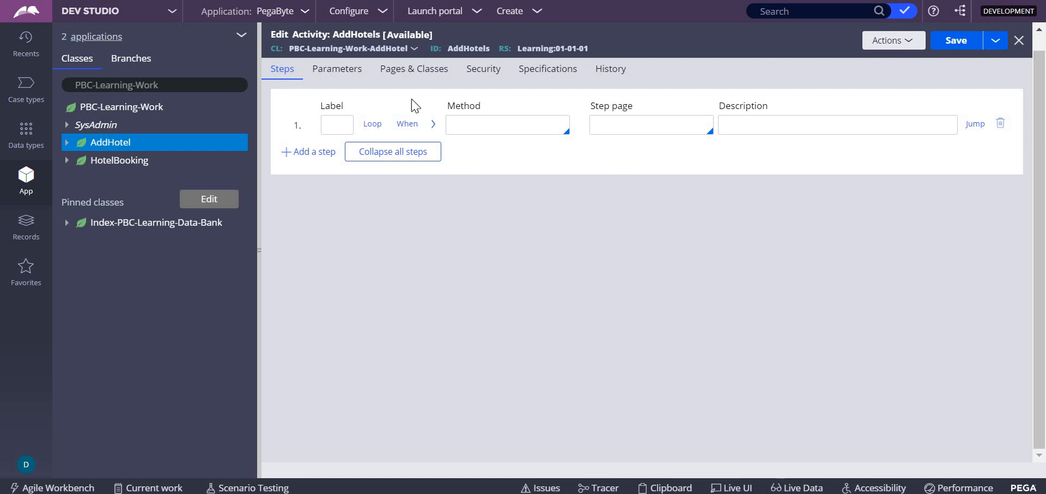
Step: Make the activity's first step repeat for each embedded page, with .AddHotels as its step page
click(372, 123)
click(423, 164)
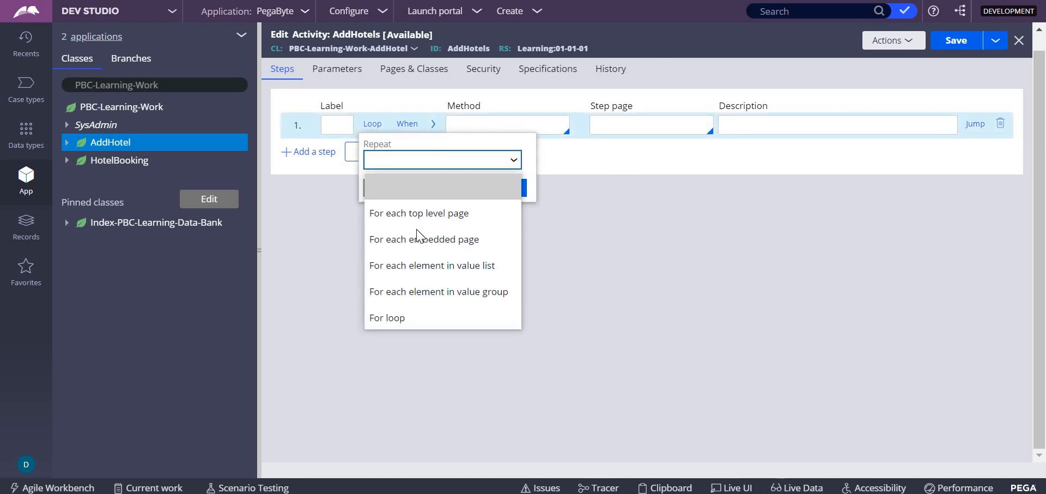
click(460, 239)
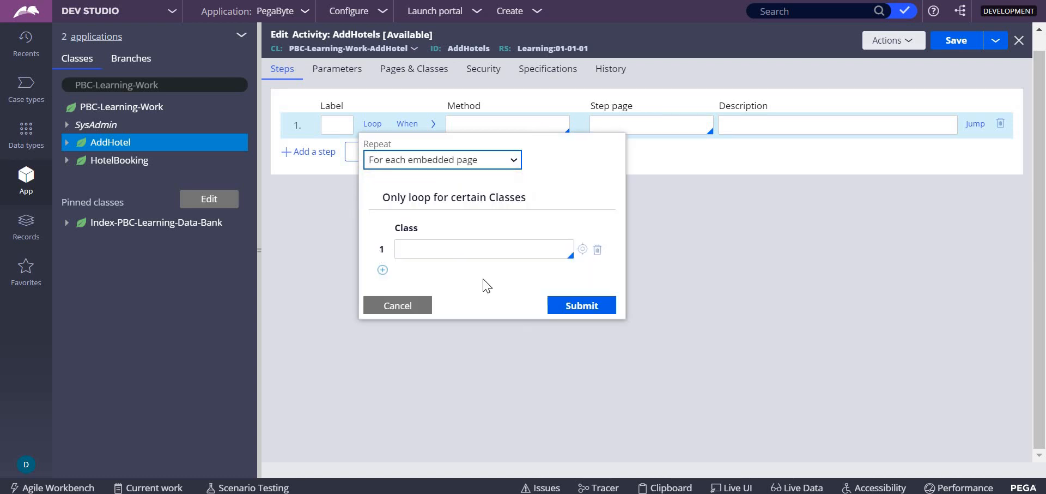
click(582, 308)
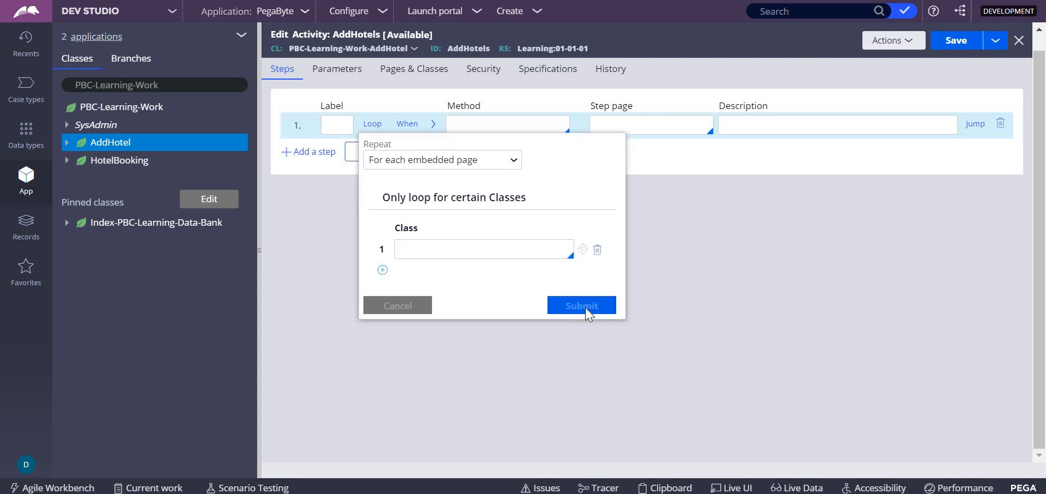
click(616, 128)
text(.)
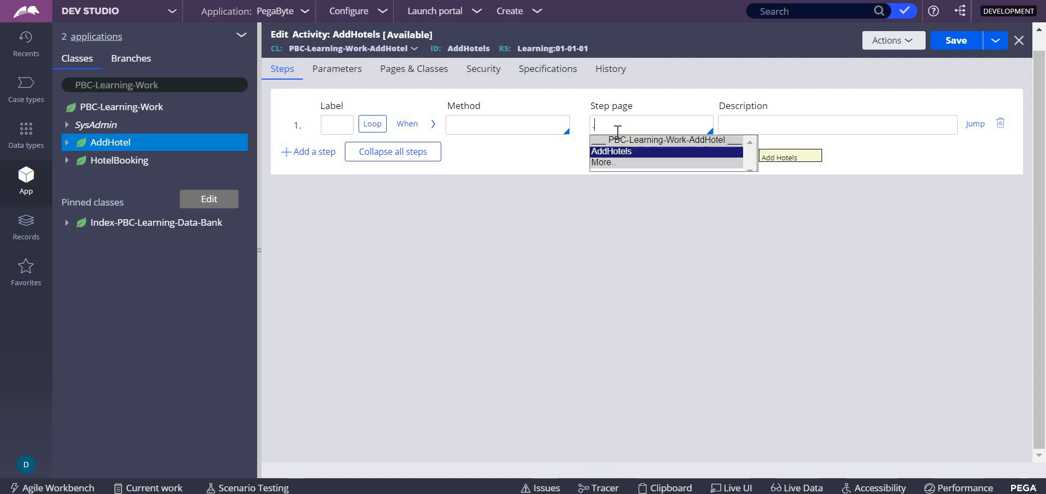
click(621, 151)
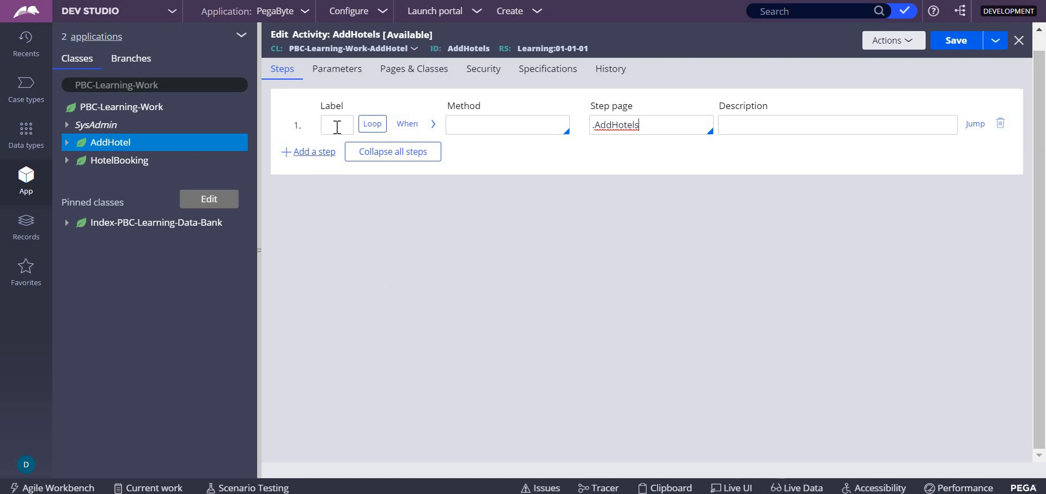
Step: Add a child step under the looping step and give it the Property-Set method
right_click(297, 124)
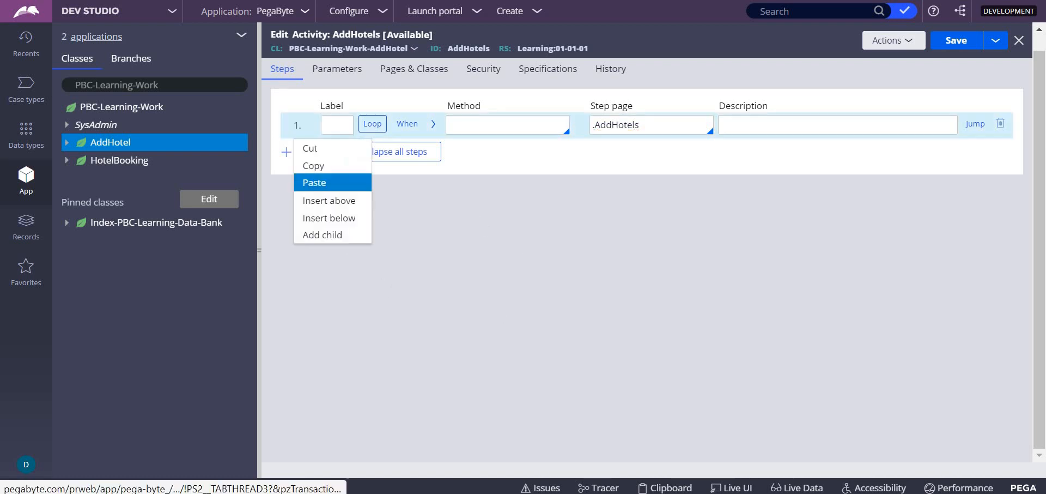
click(322, 236)
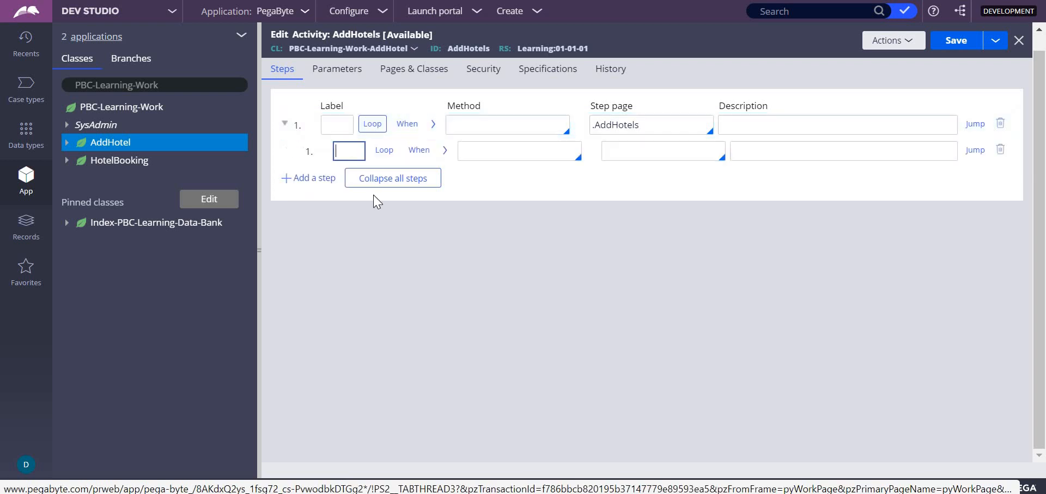
click(487, 152)
text(Property)
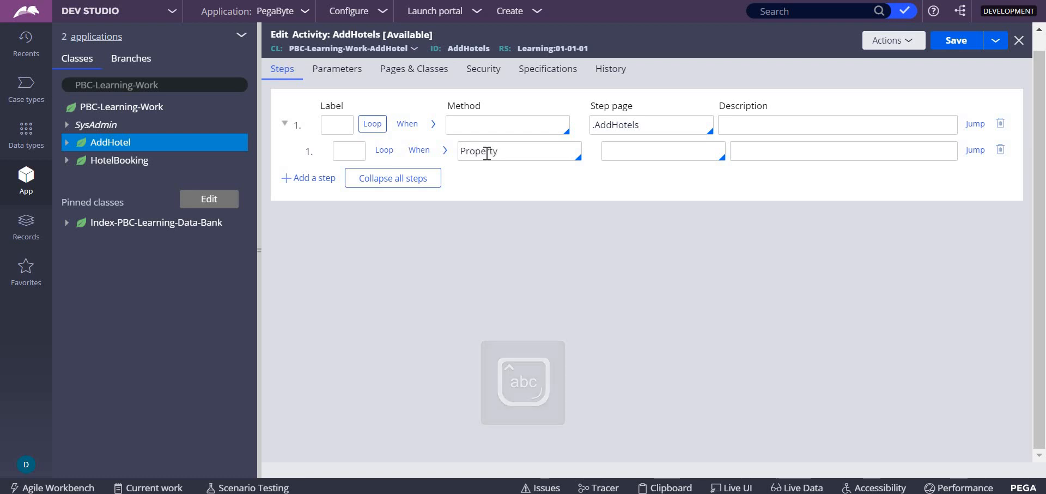
key(Down)
key(Down)
key(Down)
key(Down)
key(Down)
key(Down)
key(Down)
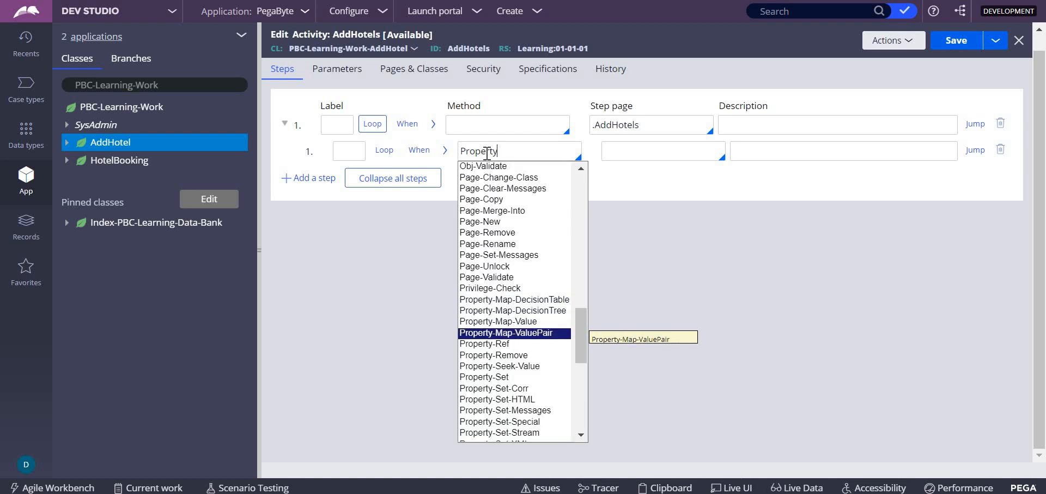
key(Return)
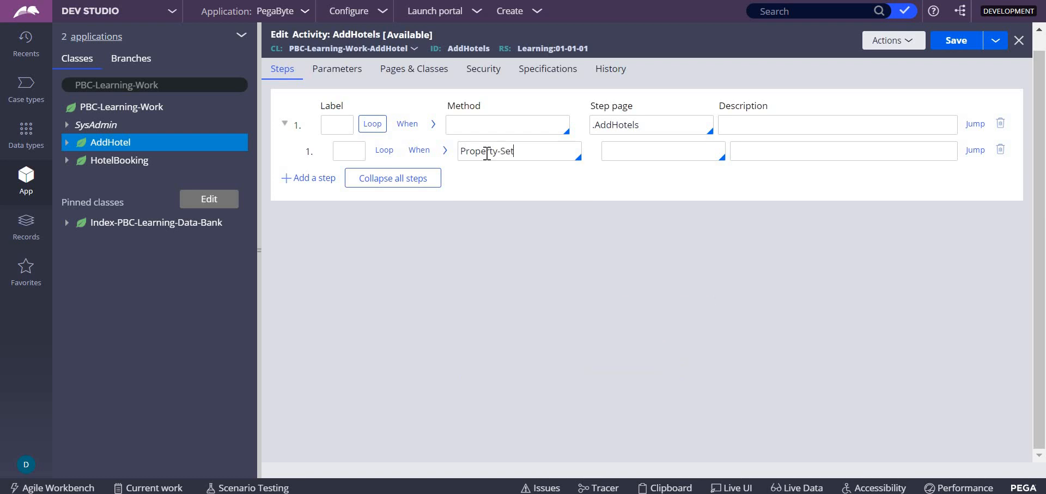
Step: Define a page named Hotel with the class PBC-Learning-Data-Hotel in the activity's pages and classes
click(635, 151)
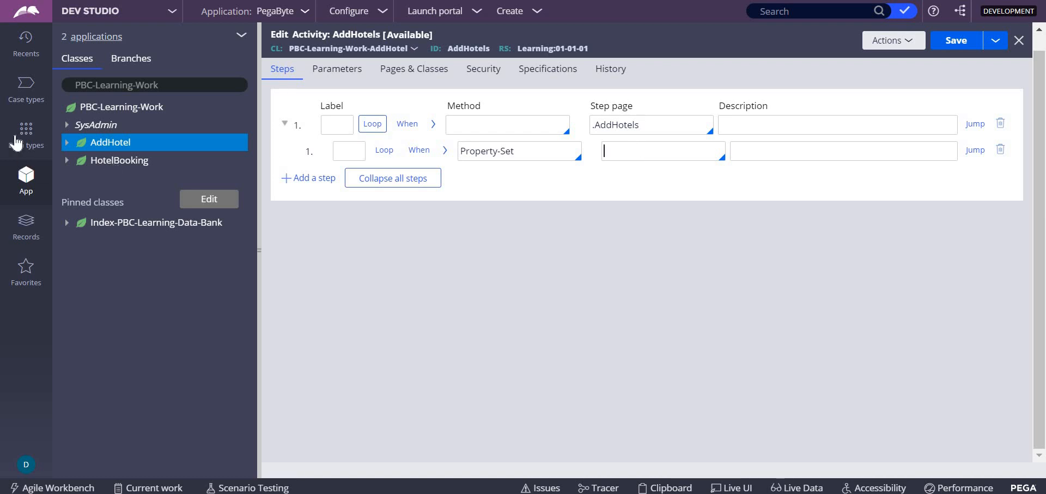
click(420, 76)
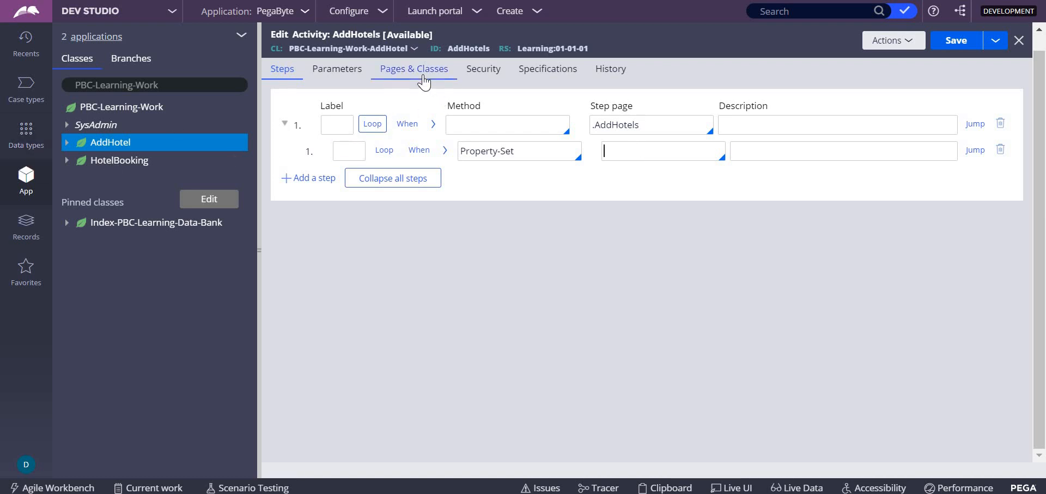
click(353, 119)
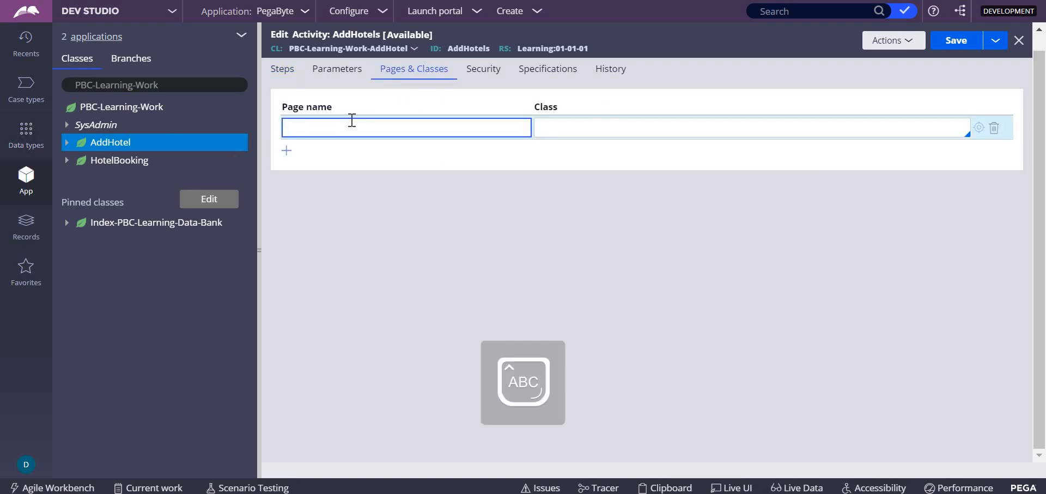
text(Hotel)
key(Tab)
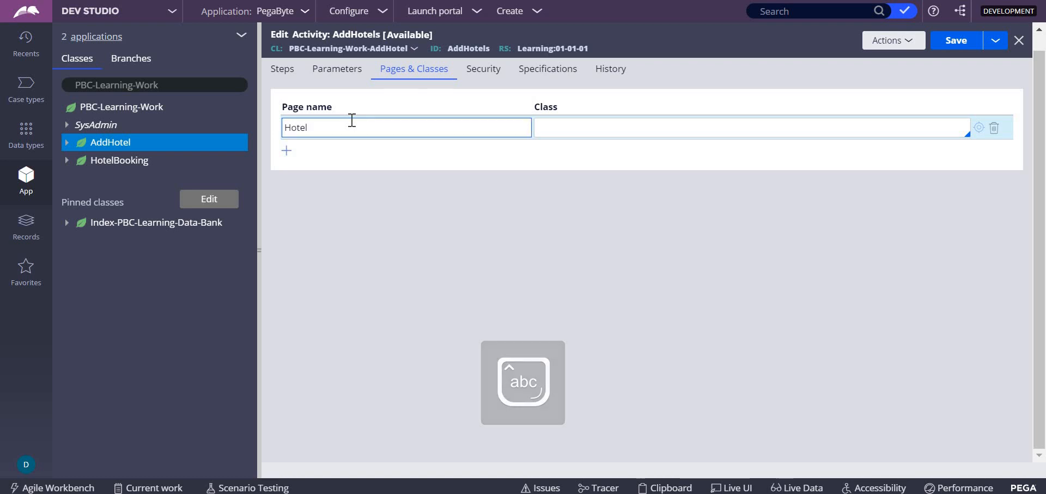
text(PBC)
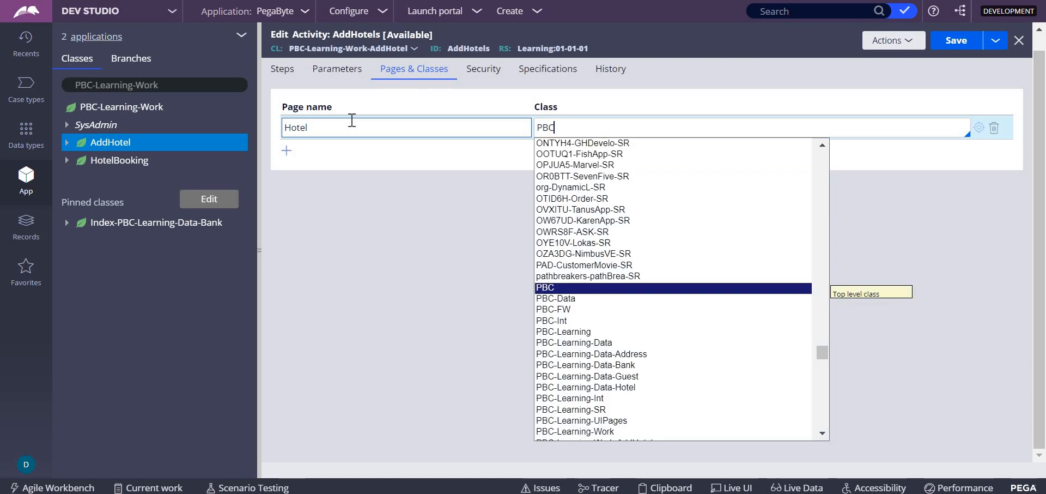
key(Down)
key(Down)
key(Down)
key(Down)
key(Down)
key(Down)
key(Down)
key(Down)
key(Down)
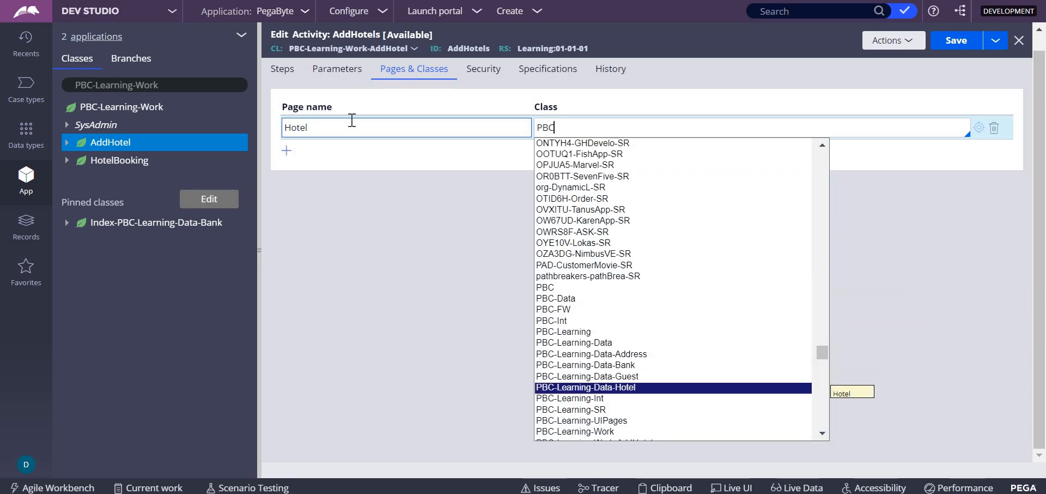
key(Return)
Step: Set the Property-Set child step's step page to Hotel
click(274, 73)
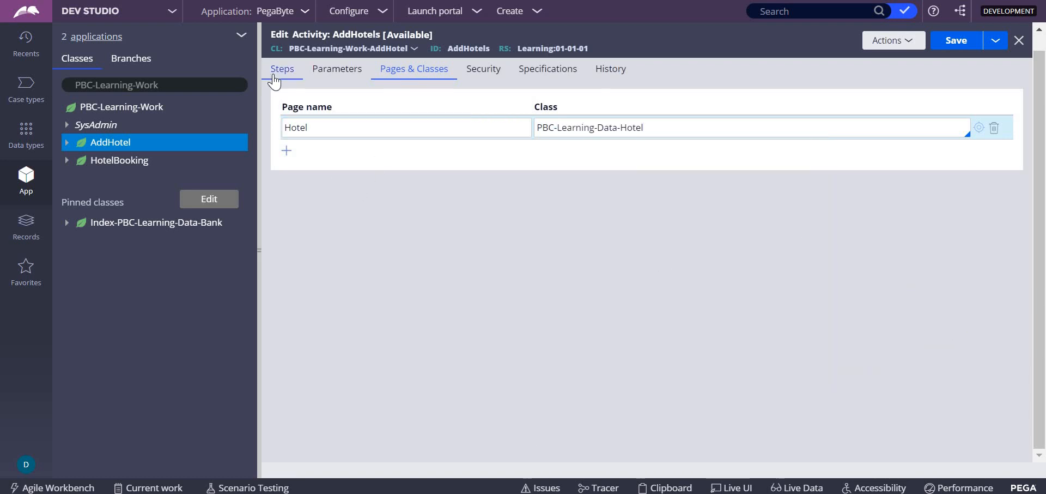
click(638, 155)
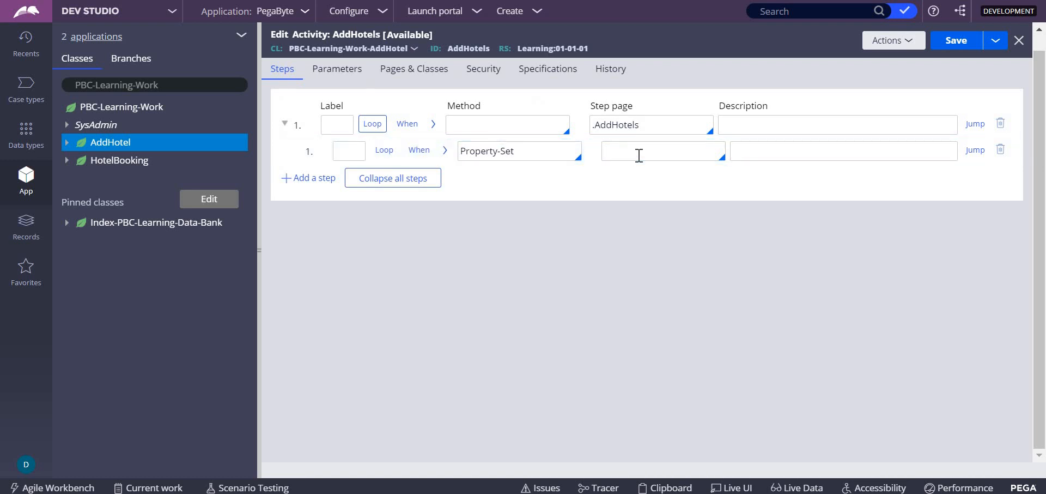
text(Hotel)
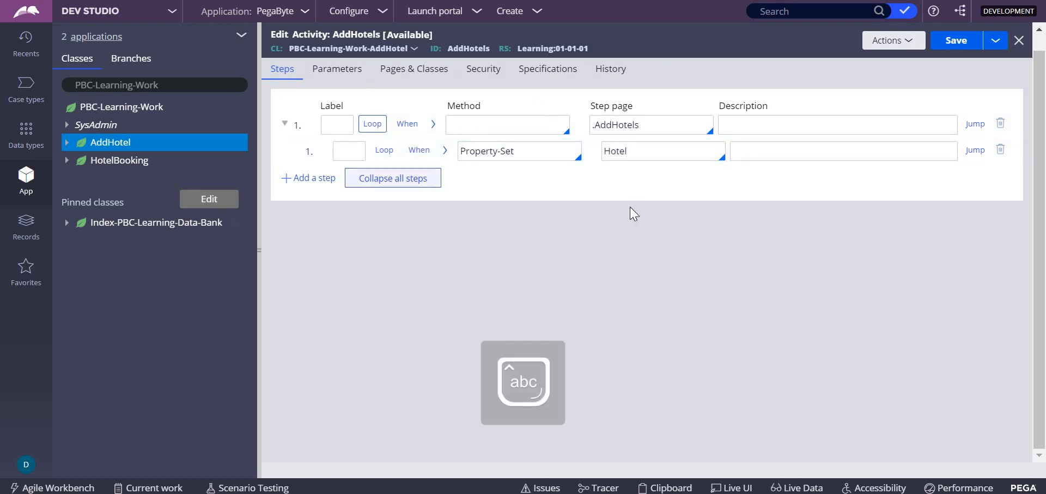
click(658, 153)
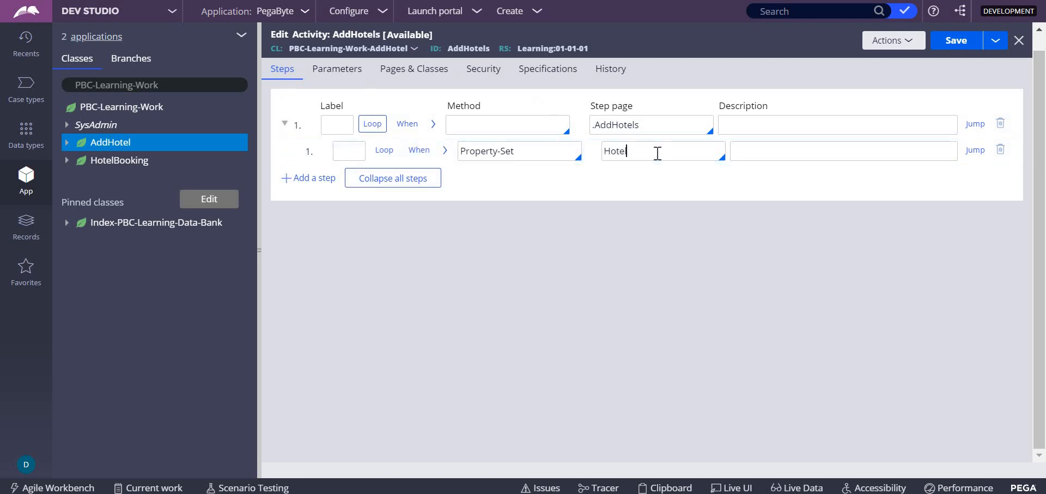
key(Down)
key(Return)
Step: Expand the Property-Set child step's method parameters and choose .ID as the first property name
click(445, 154)
click(348, 231)
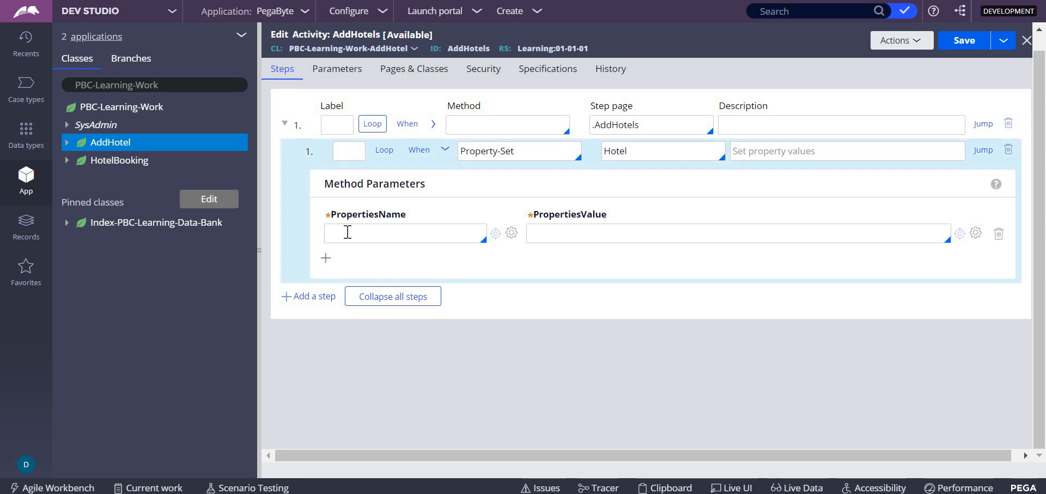
text(.)
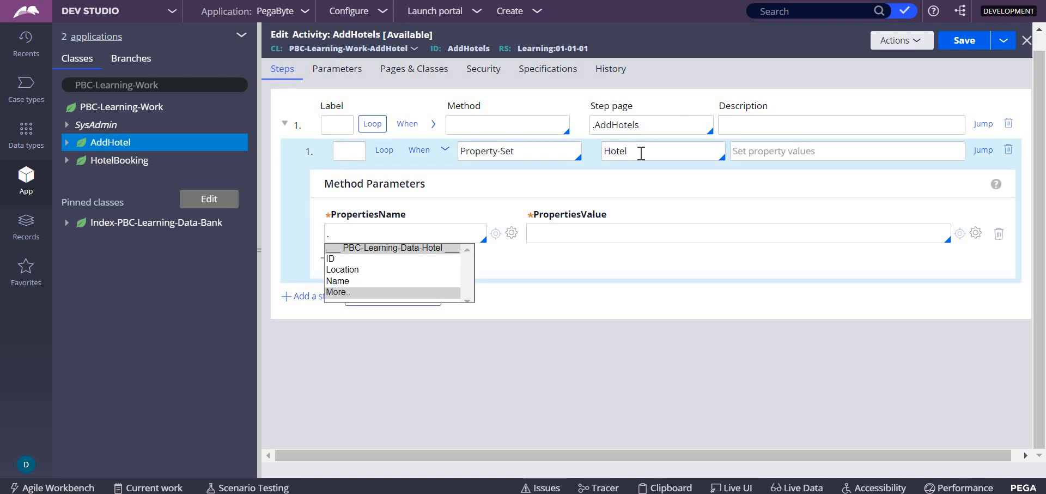
click(352, 234)
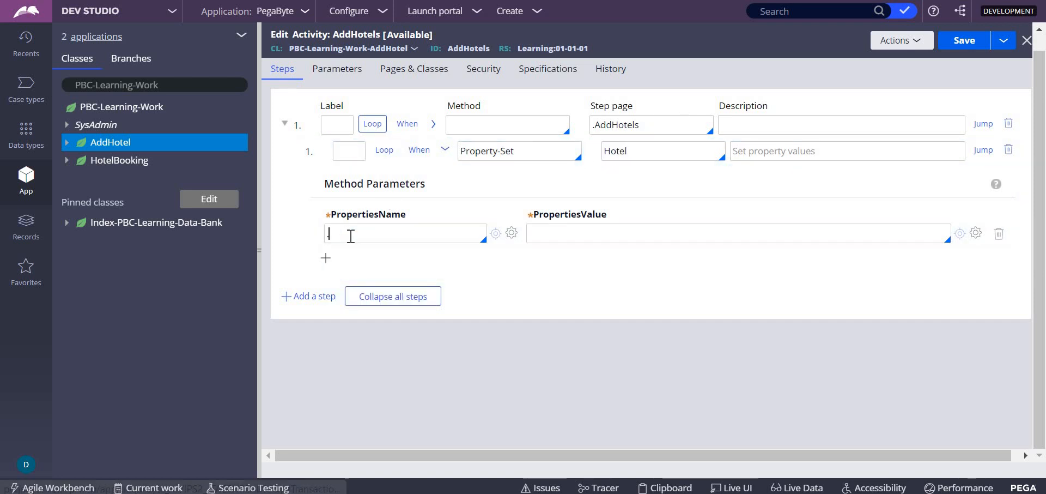
click(351, 235)
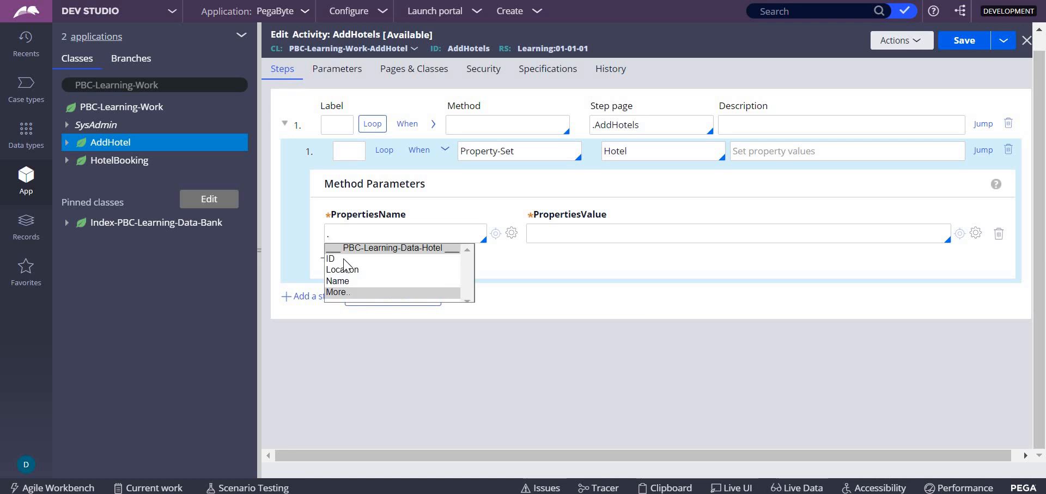
click(344, 259)
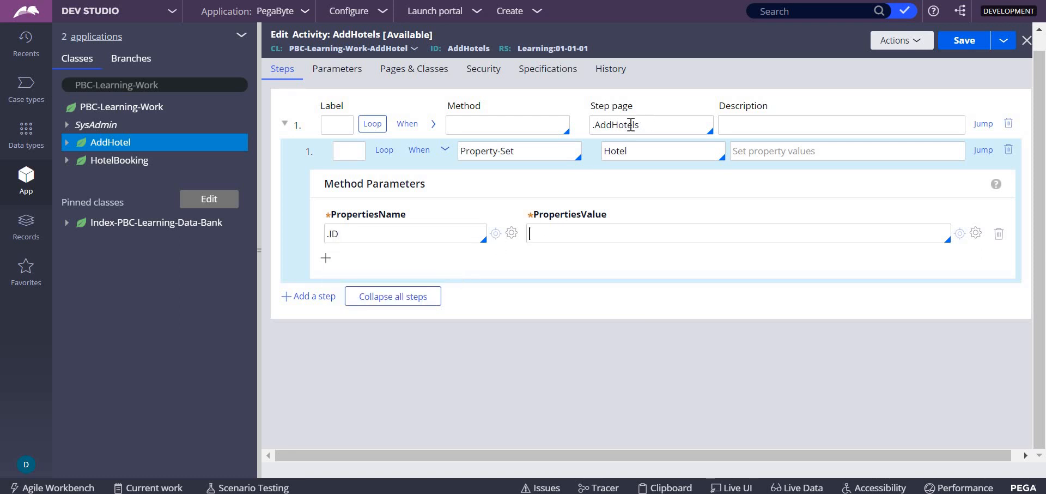
Step: Set the .ID property's value to Primary.AddHotels(<CURRENT>).ID
click(594, 125)
click(553, 234)
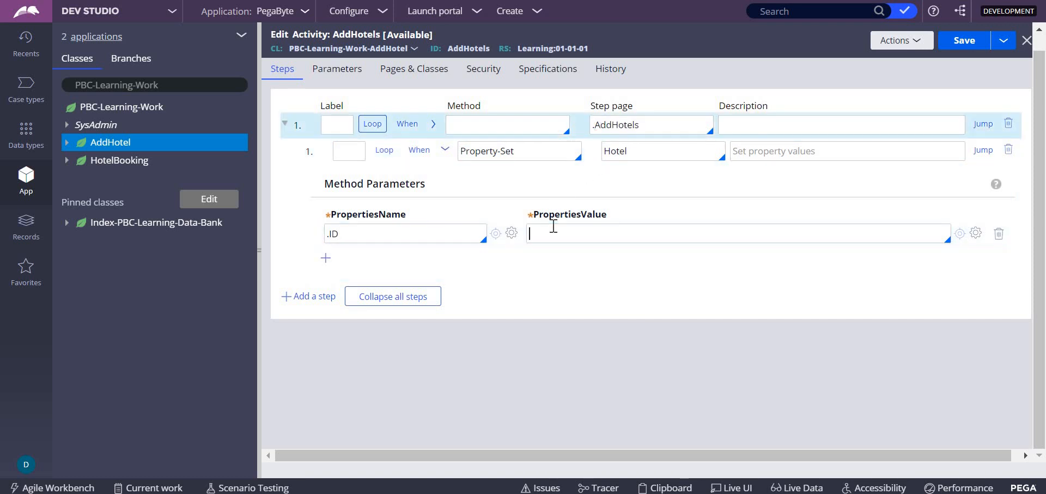
text(Primary)
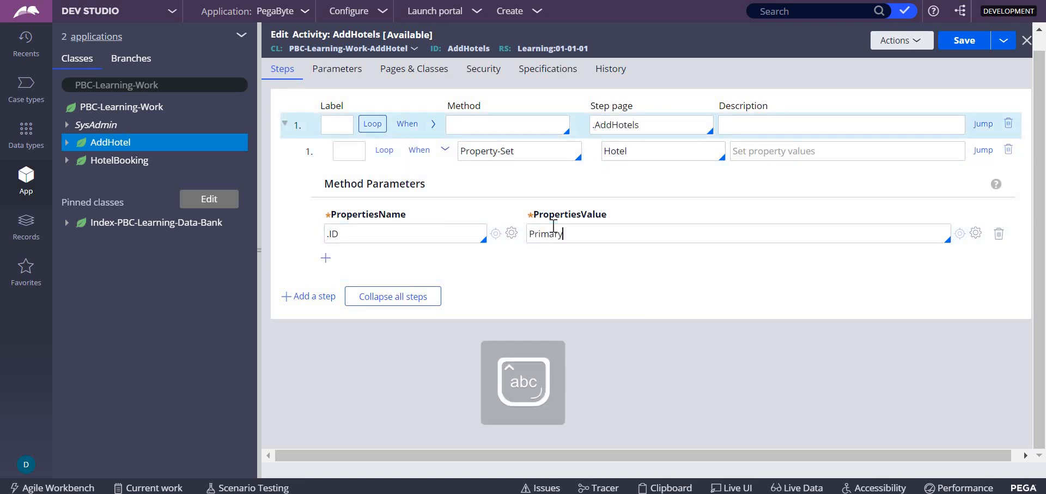
text(.)
click(551, 260)
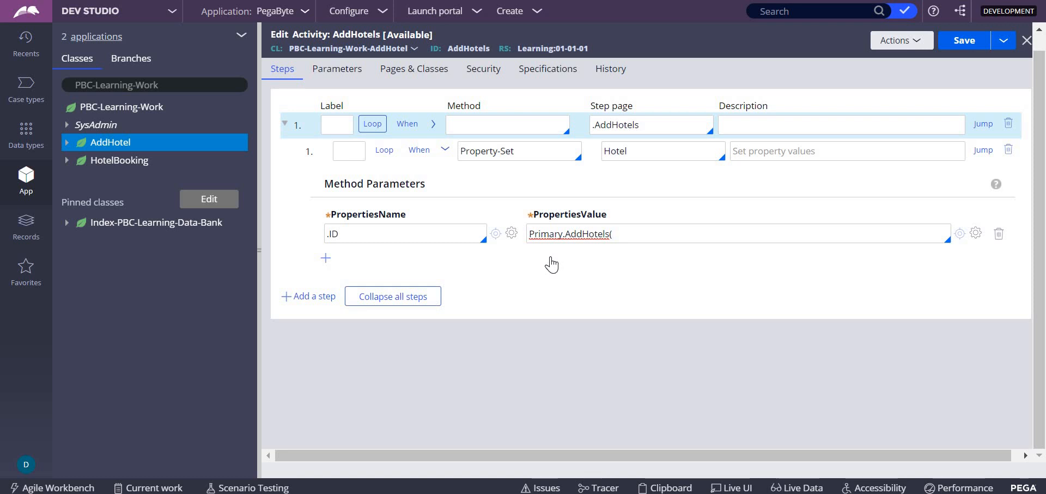
key(Caps_Lock)
text(<CURRE)
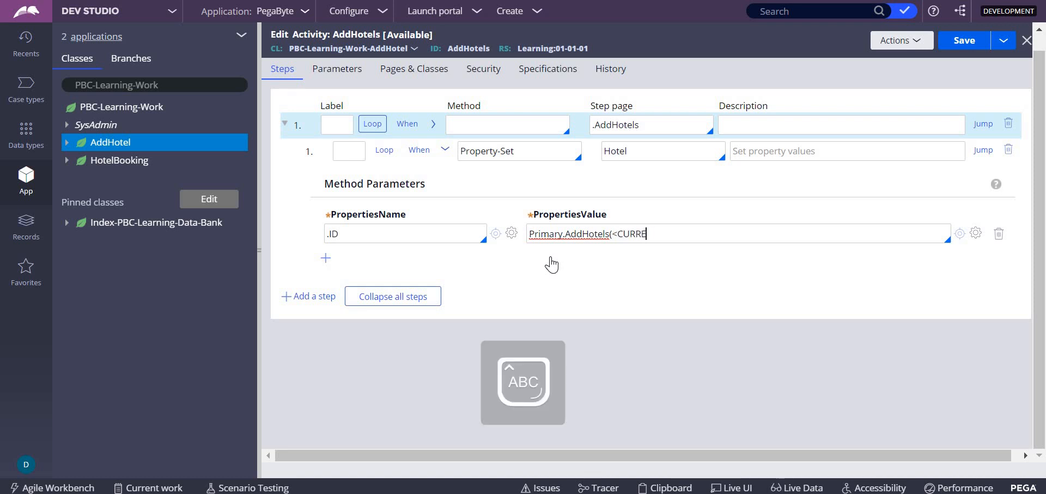
text(NT>)
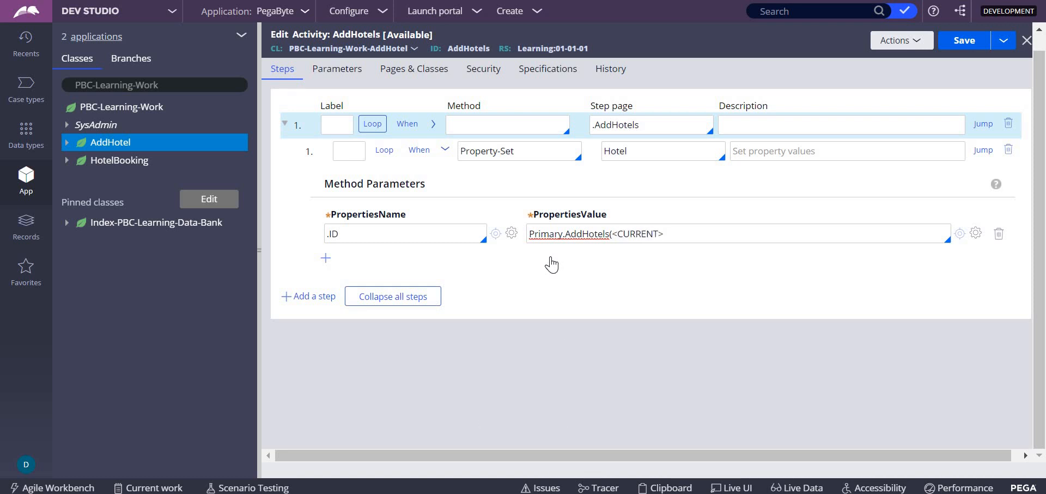
text().)
key(Caps_Lock)
text(.id)
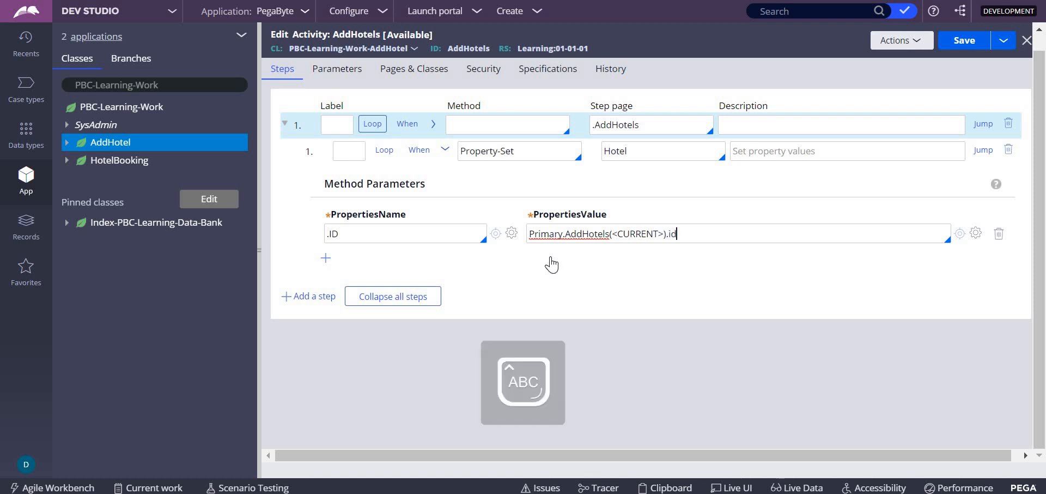
key(Caps_Lock)
key(BackSpace)
key(BackSpace)
key(Caps_Lock)
text(ID)
key(Caps_Lock)
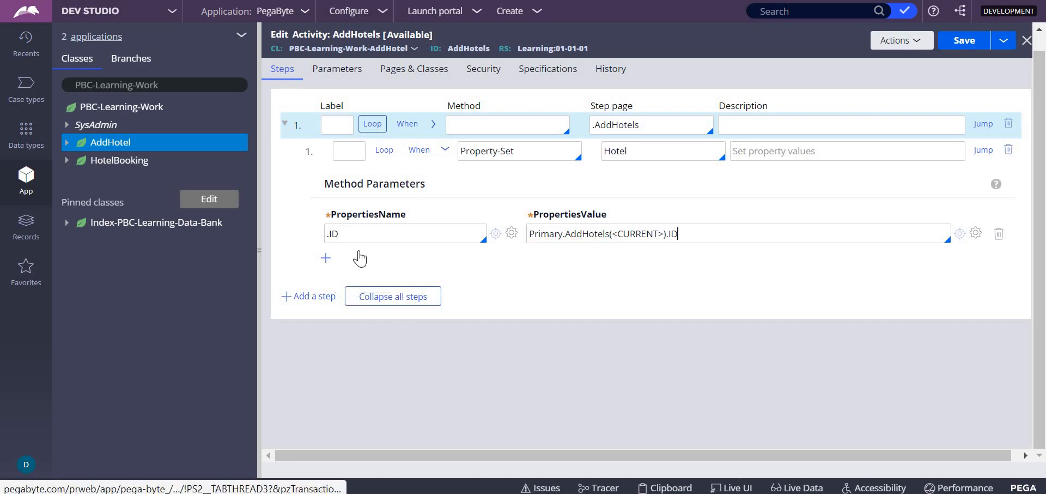
Step: Add a second parameter row to the Property-Set step with .Location as the property name
click(326, 257)
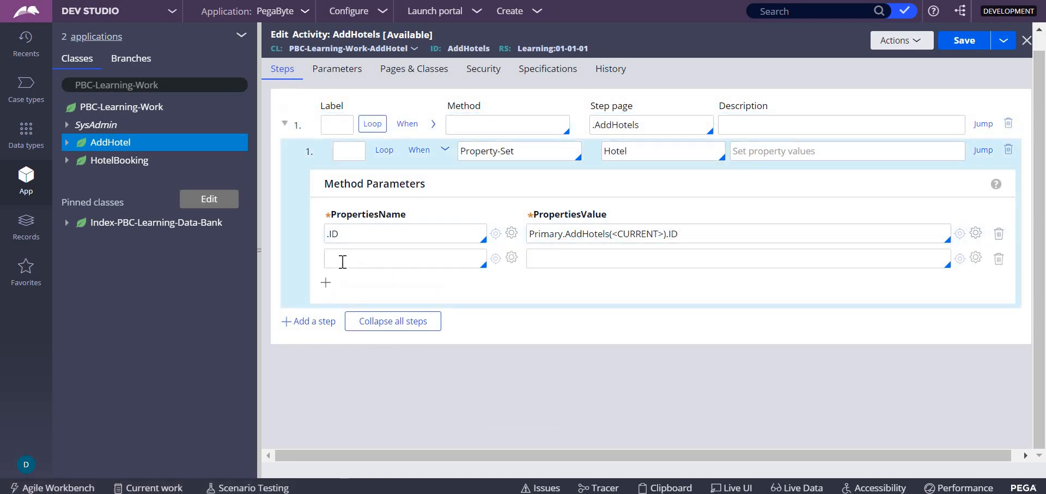
text(.)
key(Down)
key(Down)
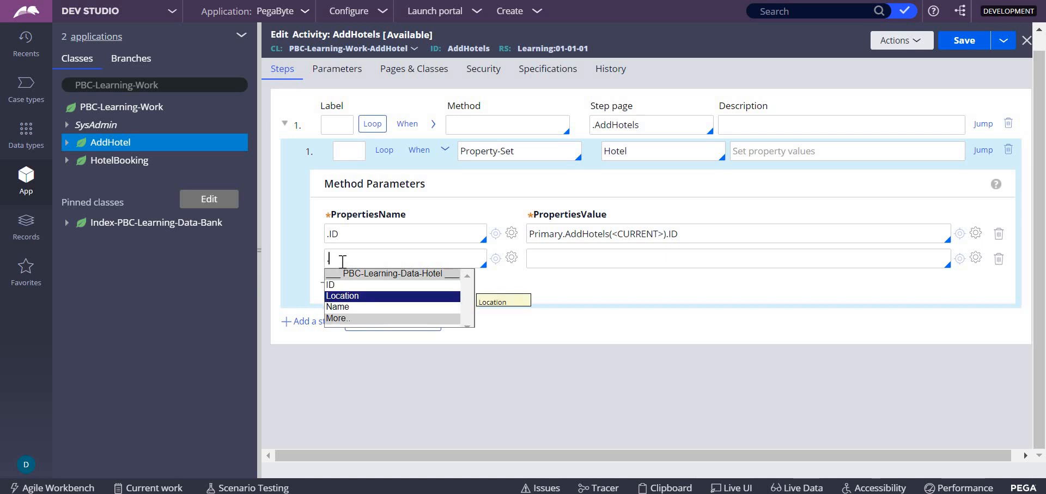
key(Return)
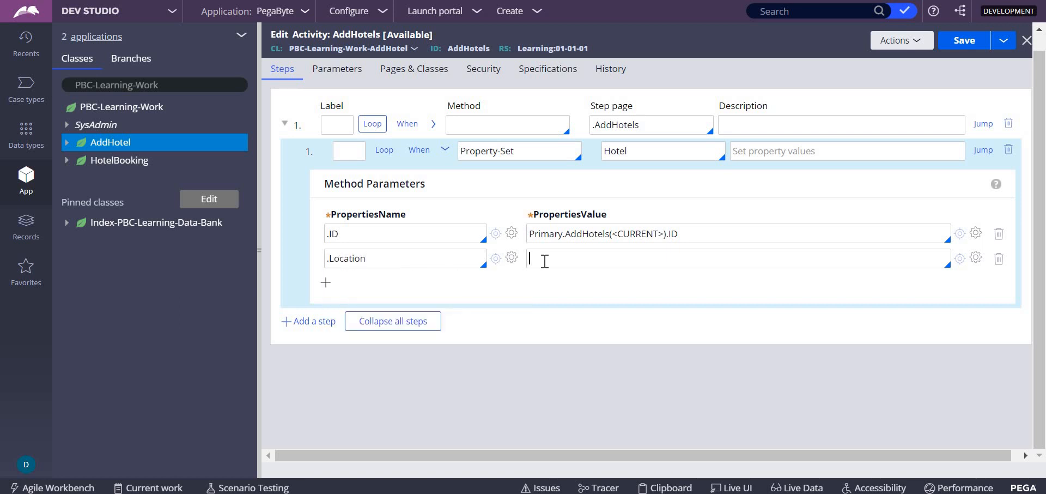
Step: Set the .Location property's value to Primary.AddHotels(<CURRENT>).Location and add a third, empty parameter row
key(Down)
key(Return)
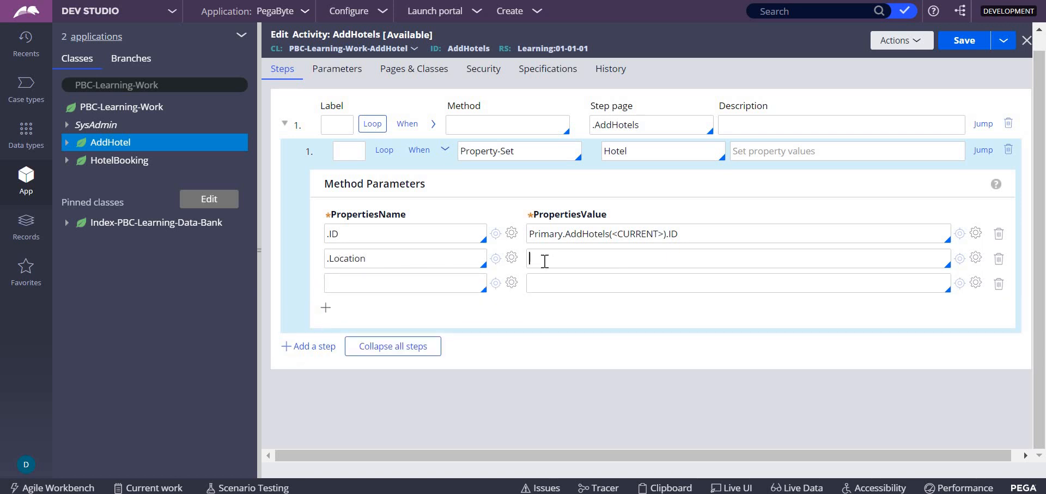
key(Down)
key(Down)
key(Return)
text(.)
key(Down)
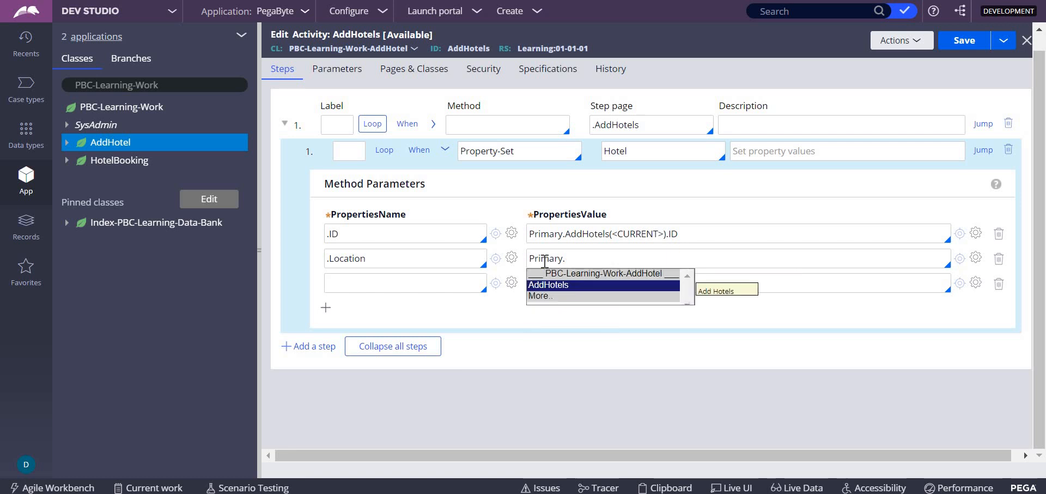
key(Return)
text(.)
key(Down)
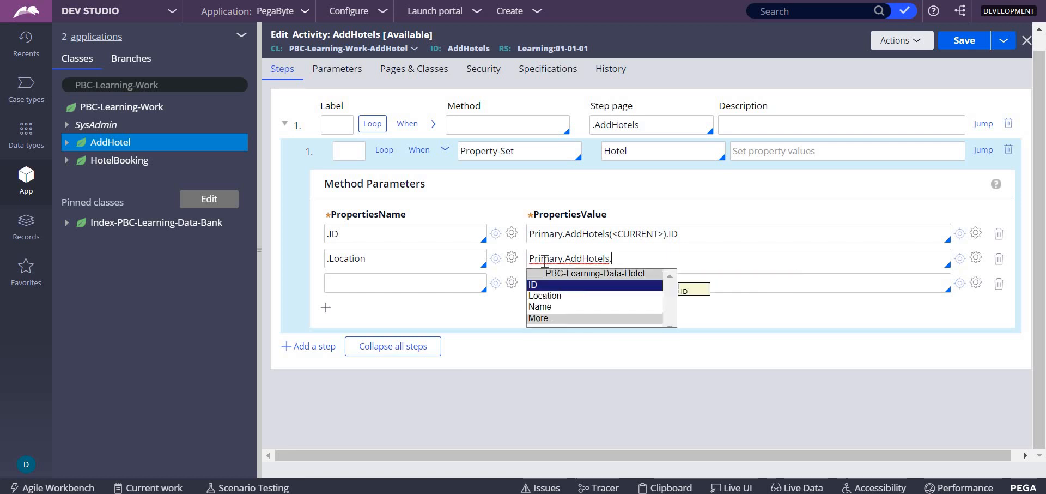
key(Down)
key(Return)
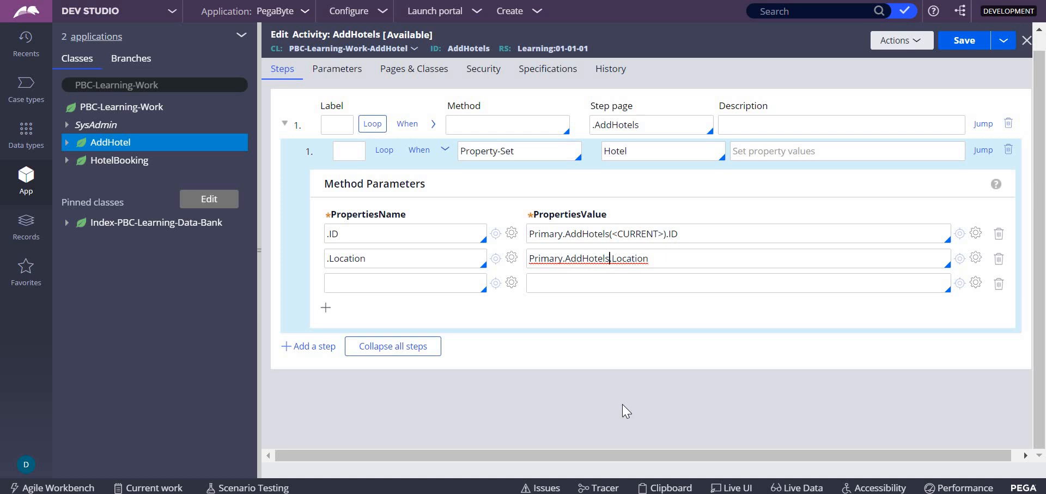
text((<)
text(CURREN)
text(T>)
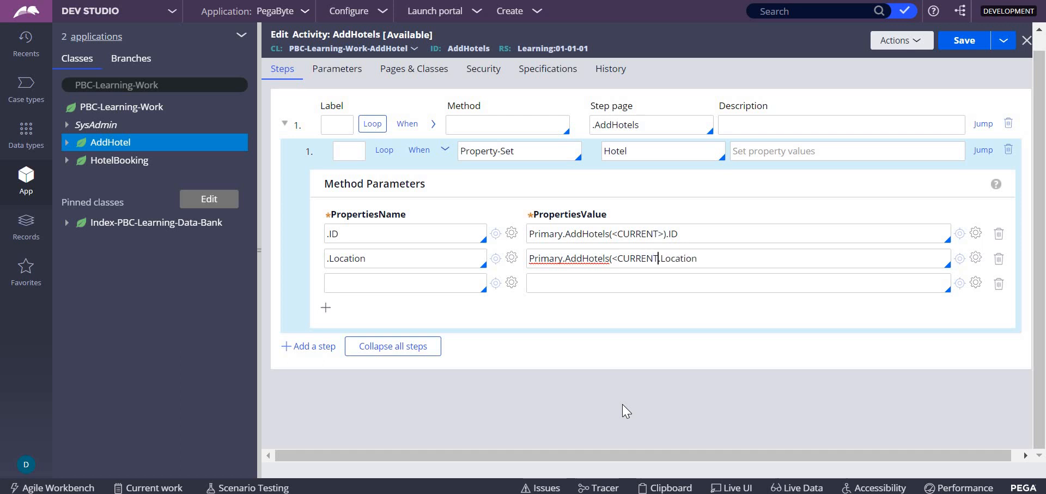
text())
Step: Choose .Name as the property name in the third parameter row of the Property-Set step
click(400, 285)
text(.)
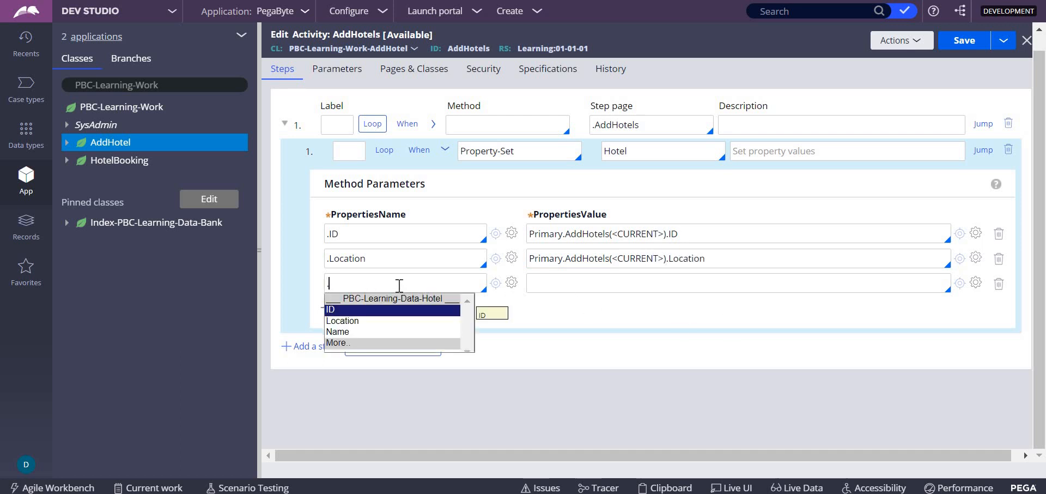
key(Down)
key(Down)
key(Return)
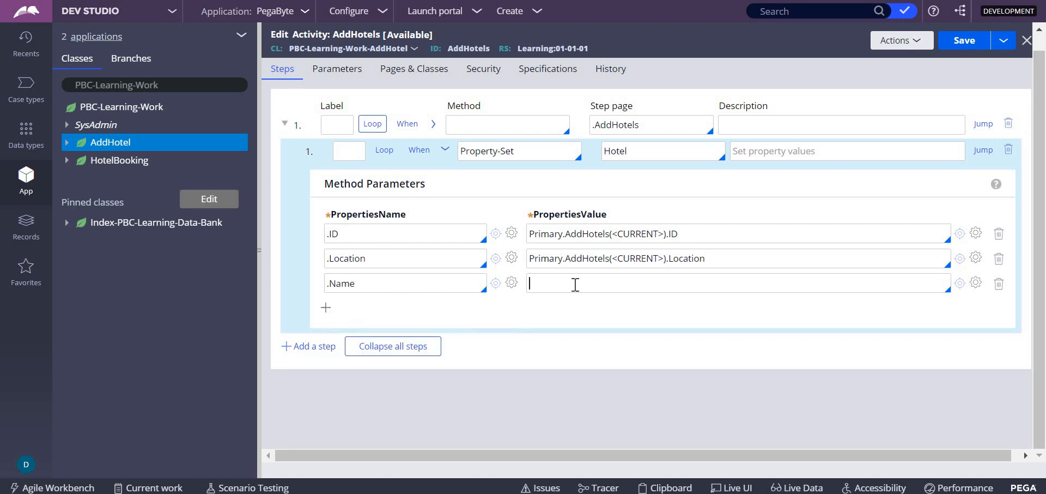
Step: Set the .Name property's value to Primary.AddHotels(<CURRENT>).Name
key(Down)
key(Return)
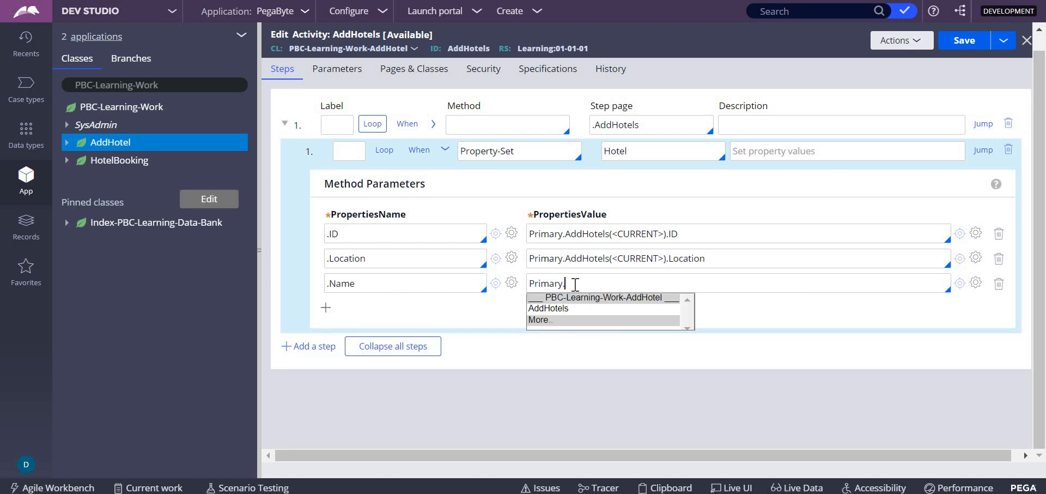
key(Down)
key(Return)
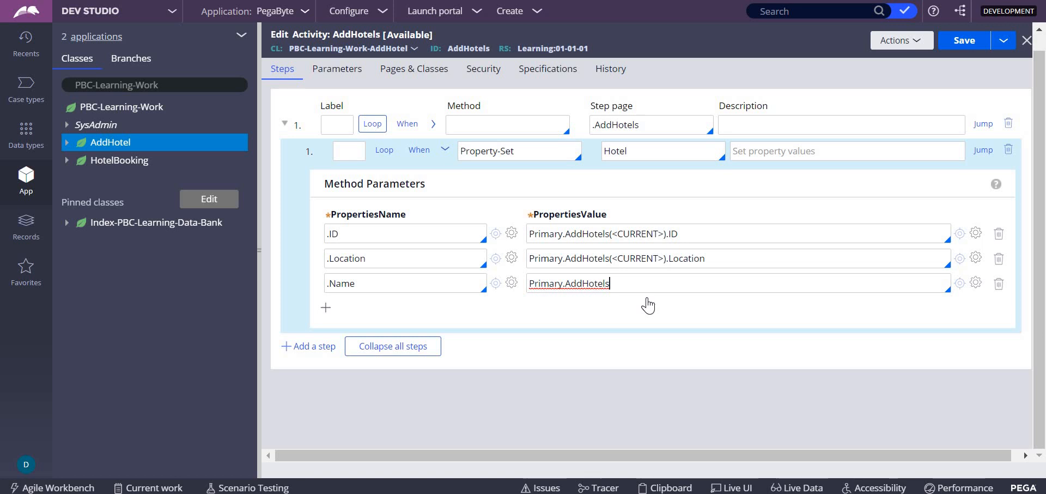
text(.)
key(Down)
key(Down)
key(Down)
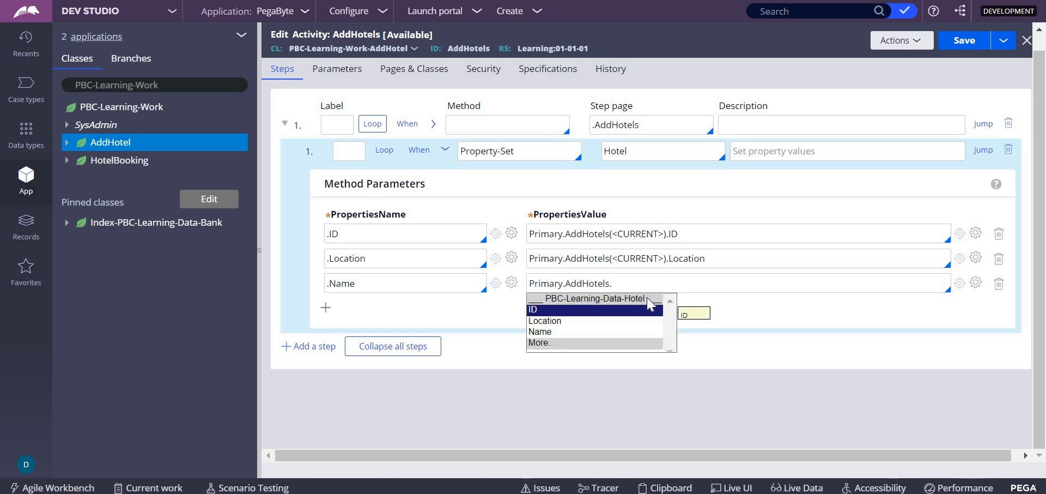
key(Return)
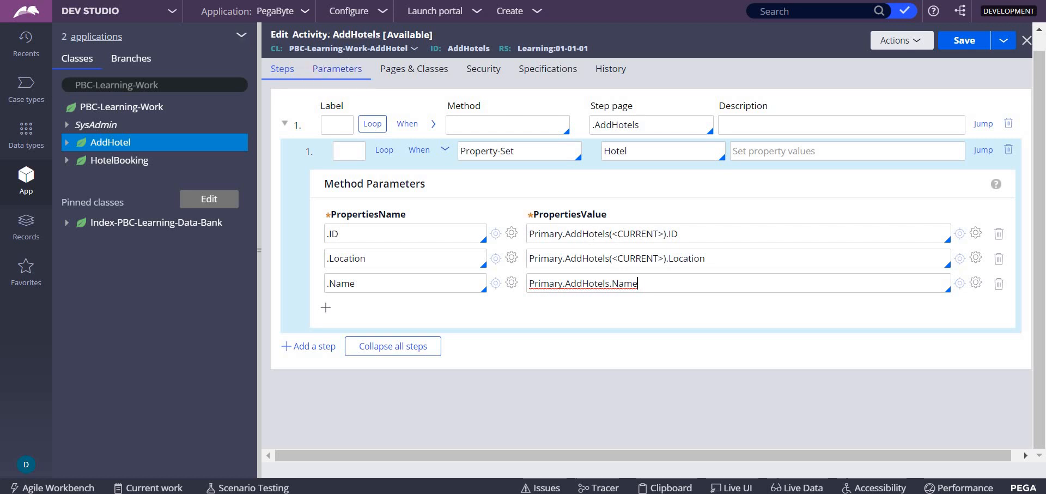
click(341, 126)
click(657, 282)
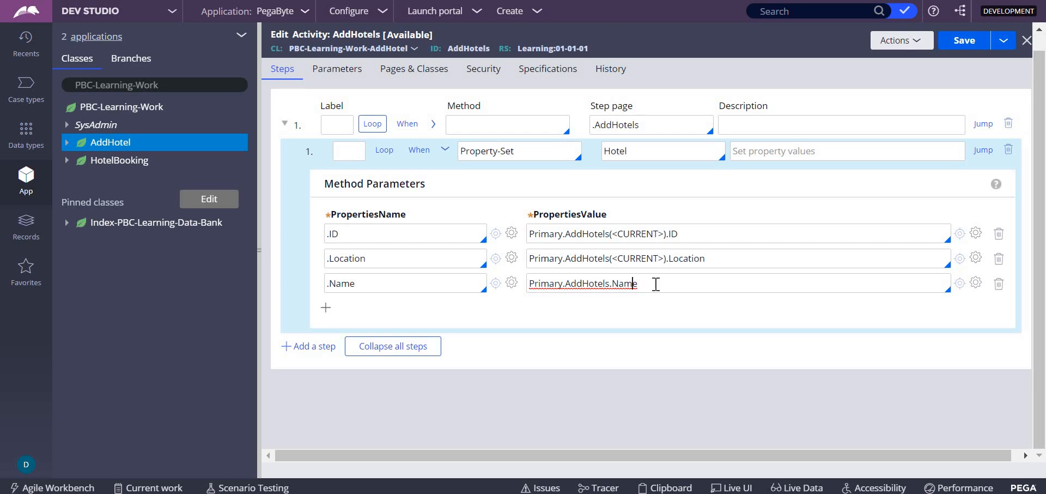
key(Left)
key(Left)
key(Left)
key(Left)
key(Left)
text((<CUR)
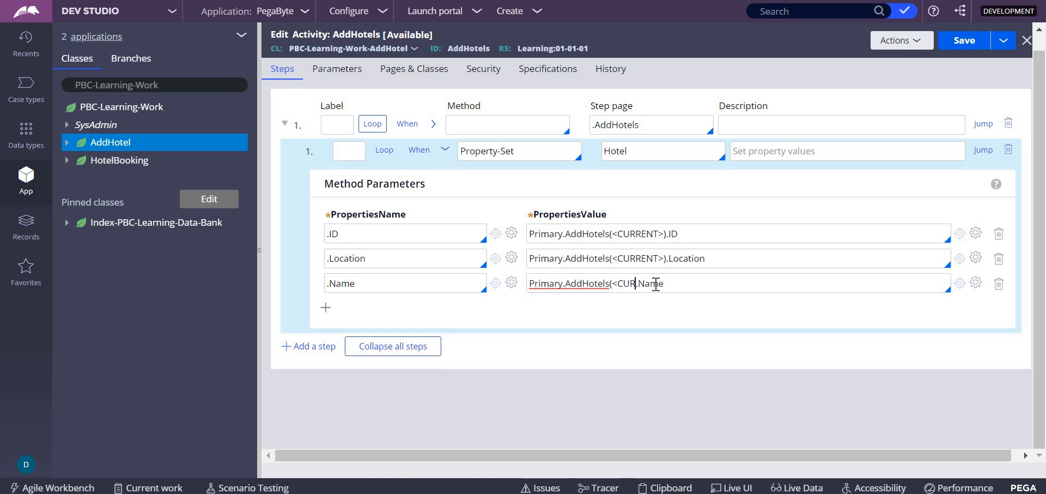
text(RENT>))
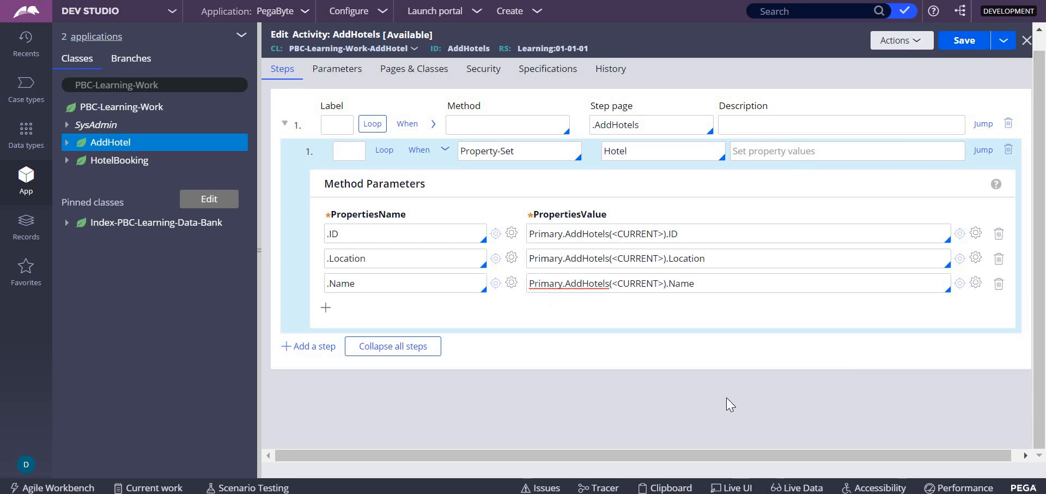
Step: Add a second child step under the looping step and give it the Obj-Save method
click(314, 346)
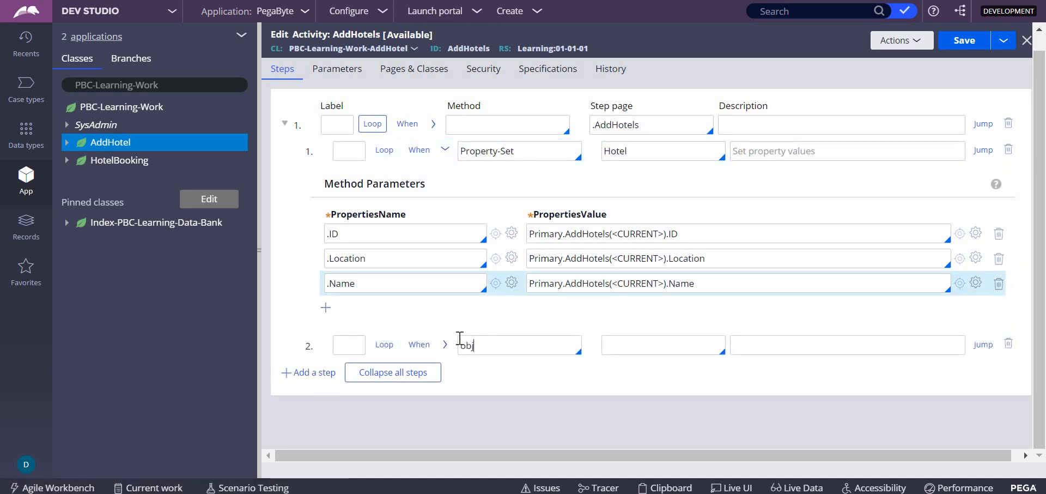
key(Down)
key(Down)
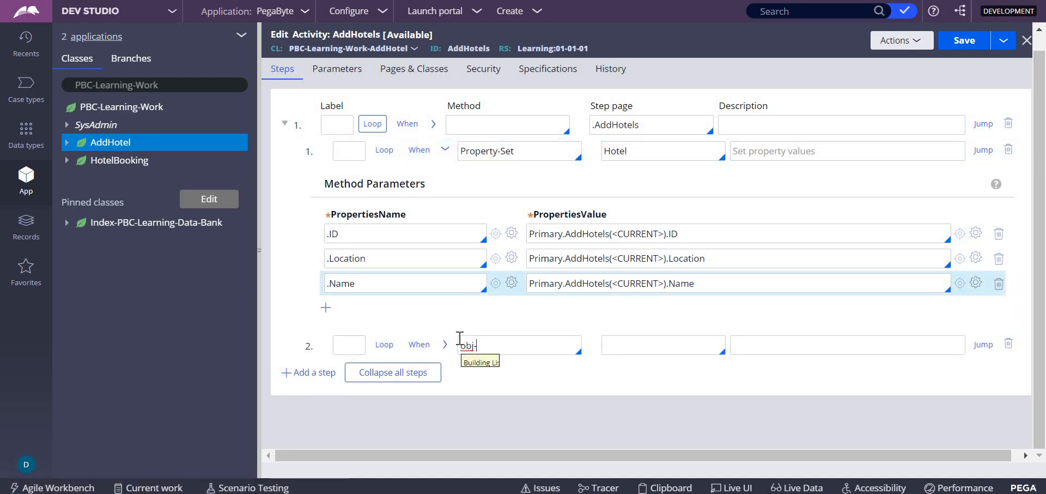
key(Down)
key(Down)
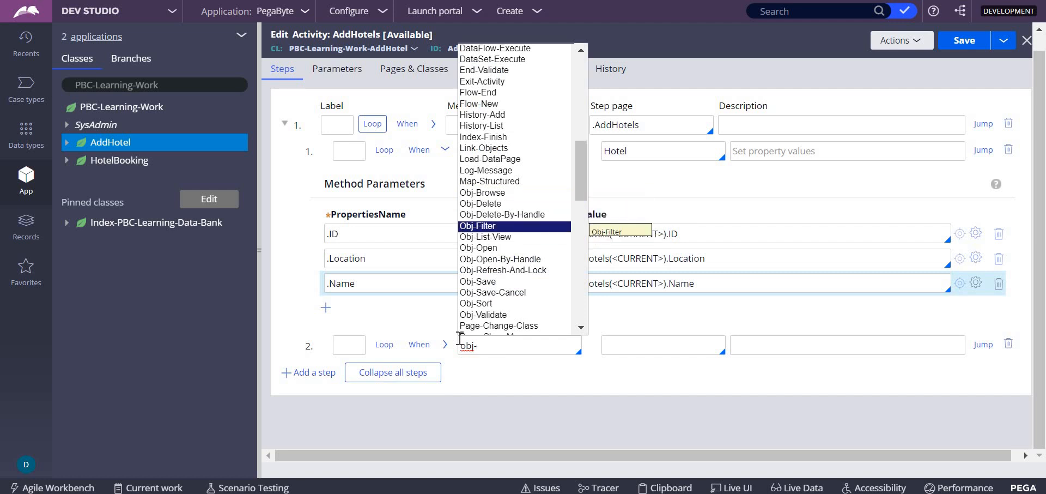
key(Down)
key(Down)
key(Down)
key(Down)
key(Down)
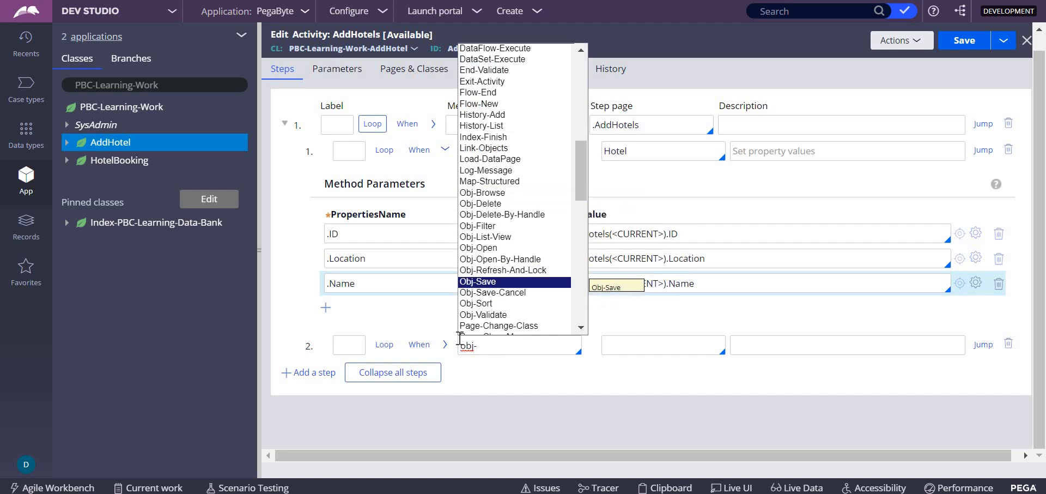
key(Return)
Step: Set the Obj-Save child step's step page to Hotel
click(640, 345)
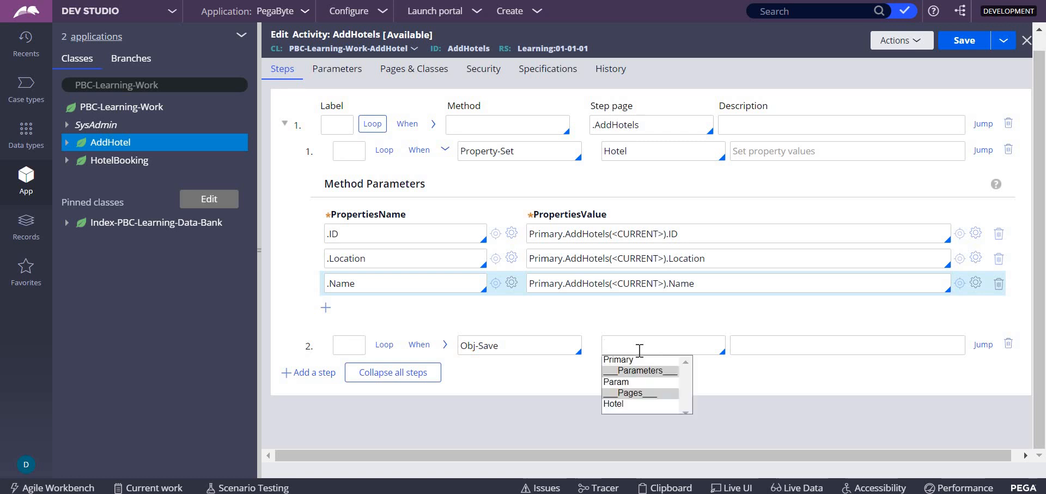
key(Down)
key(Down)
key(Down)
key(Return)
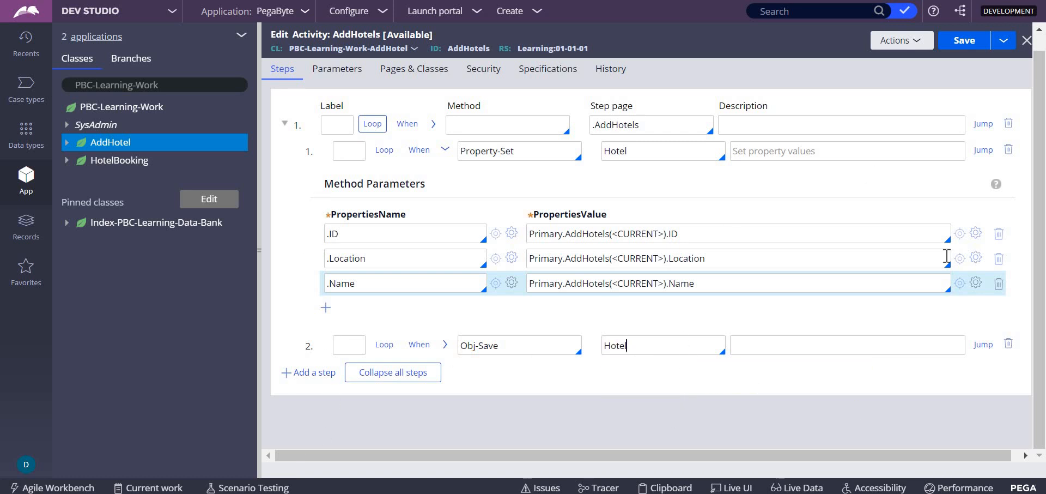
Step: Save the AddHotels activity and show the method parameters of the Obj-Save child step
click(964, 41)
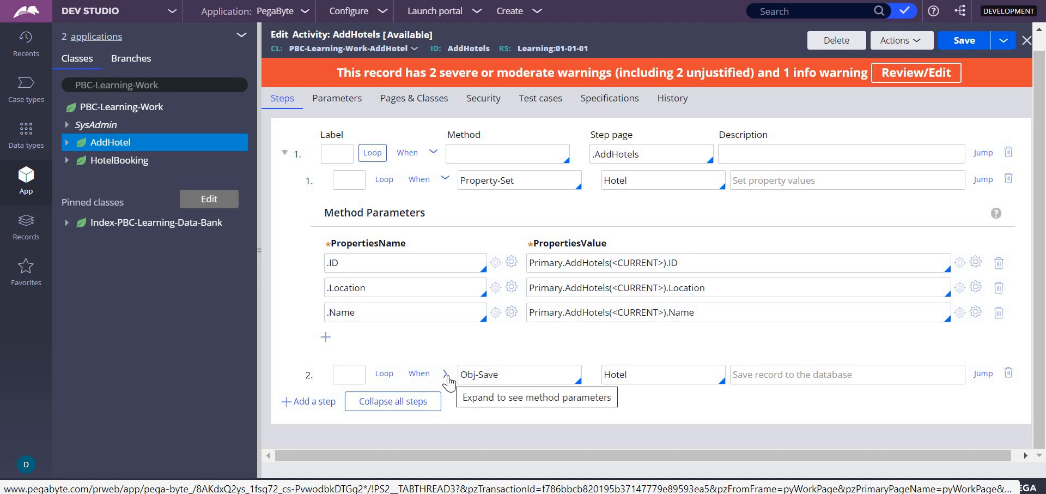
click(446, 374)
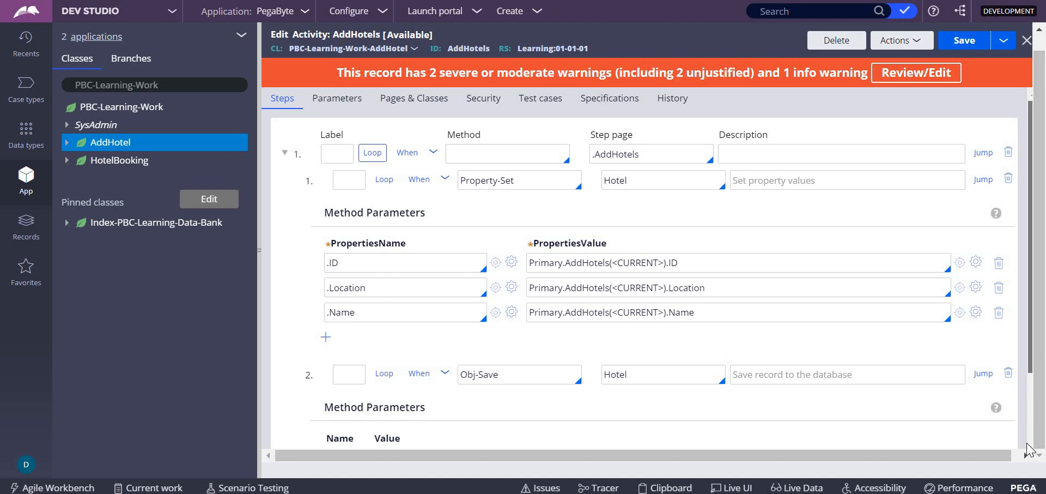
scroll(709, 352, down, 2)
click(381, 352)
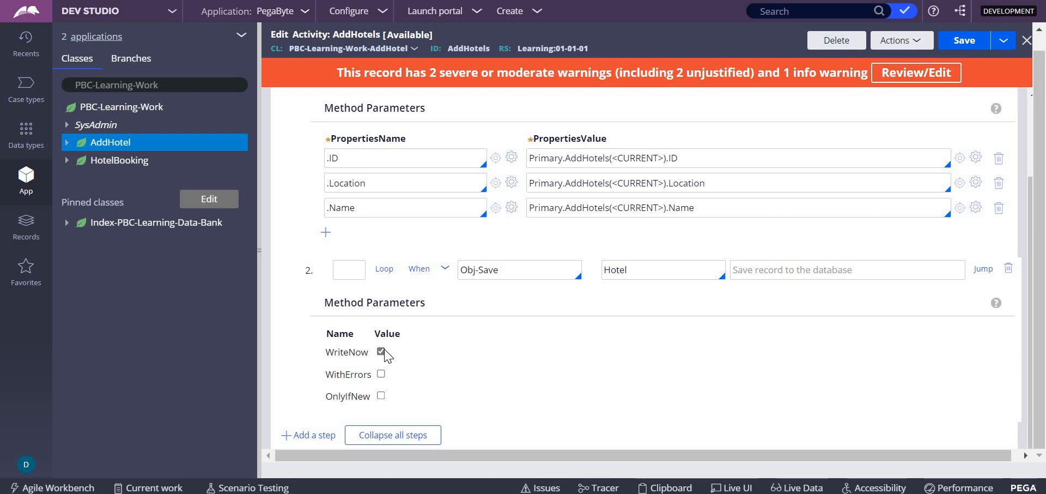
click(384, 350)
drag(1042, 228, 1042, 210)
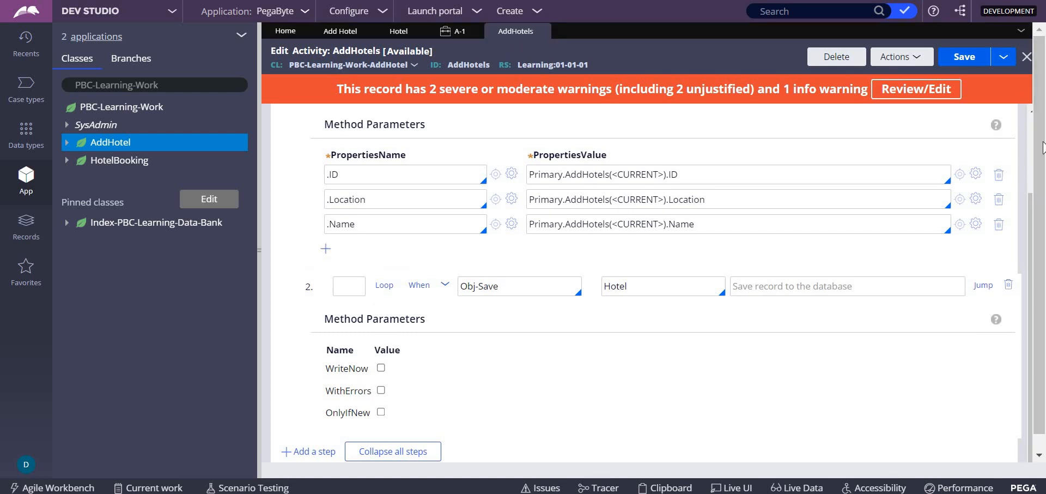
scroll(287, 172, up, 3)
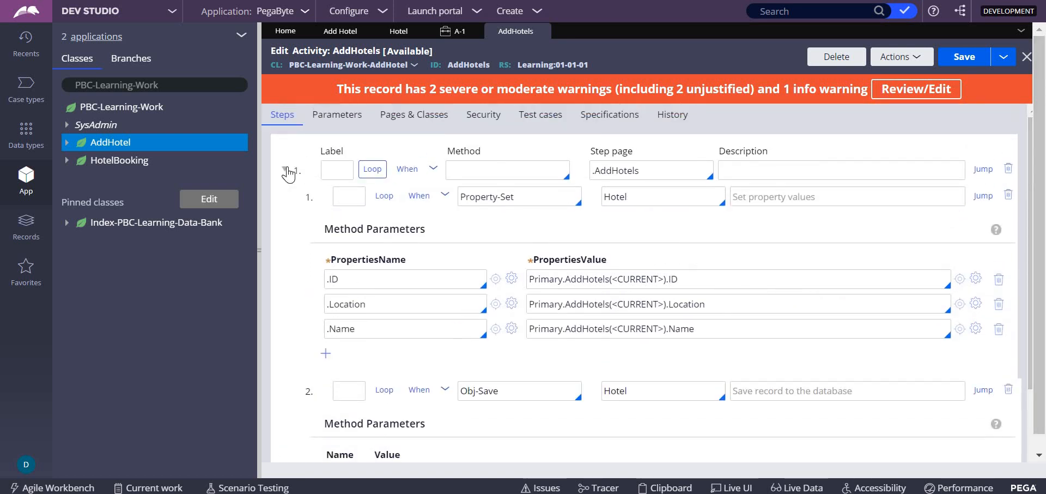
Step: Collapse the activity's existing steps, add a second top-level step with the Commit method, and save the activity
click(286, 170)
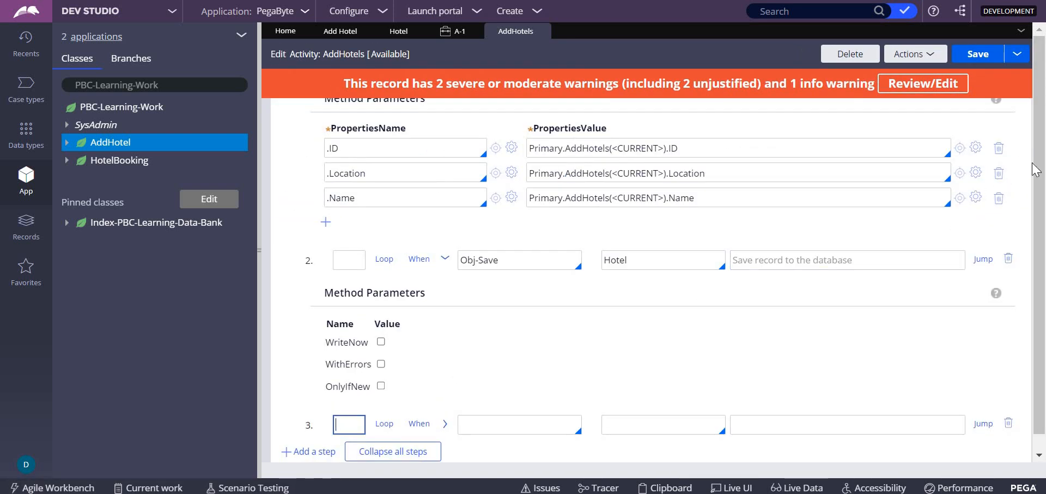
drag(1038, 164, 1009, 392)
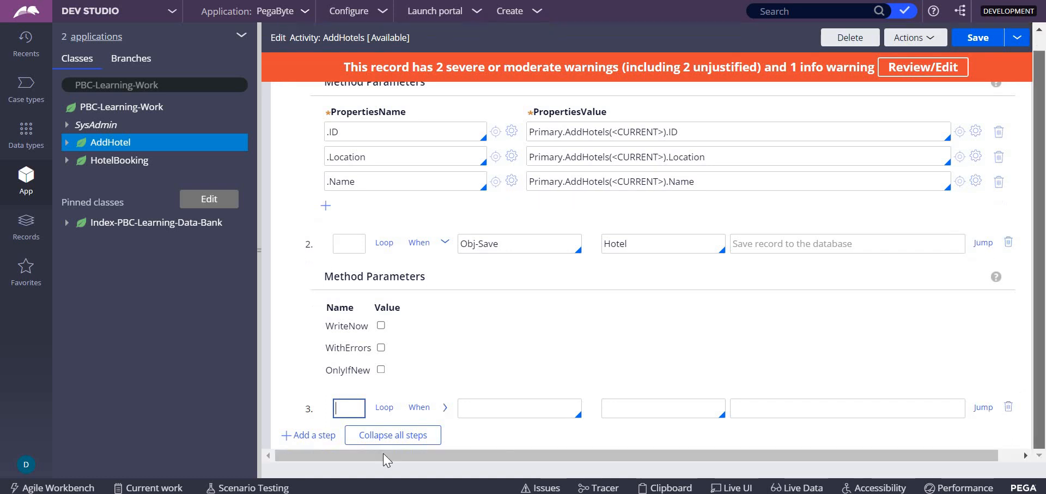
click(372, 435)
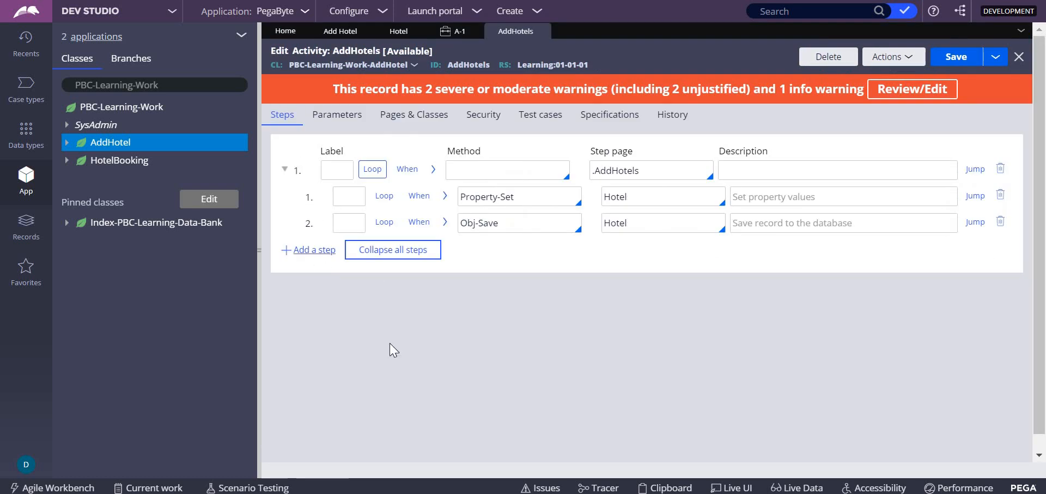
click(285, 170)
click(327, 170)
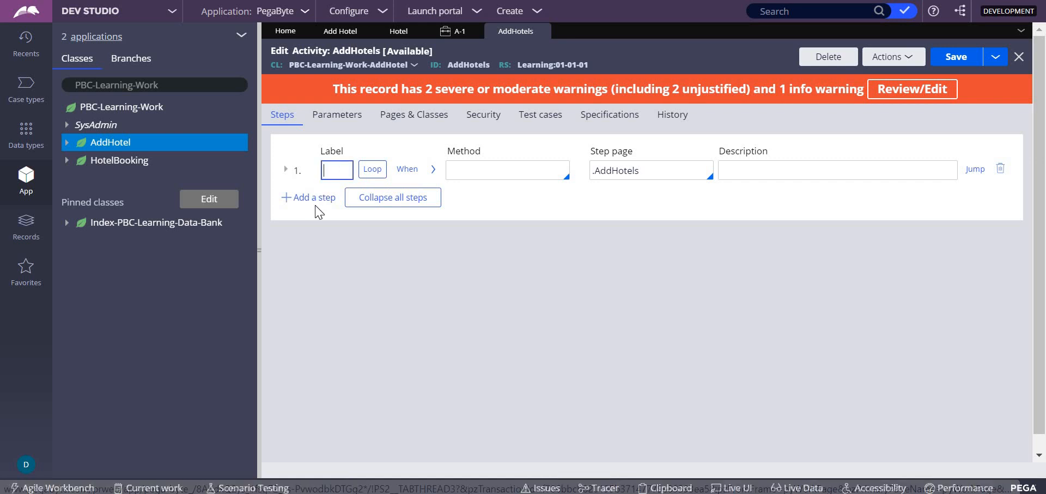
click(308, 198)
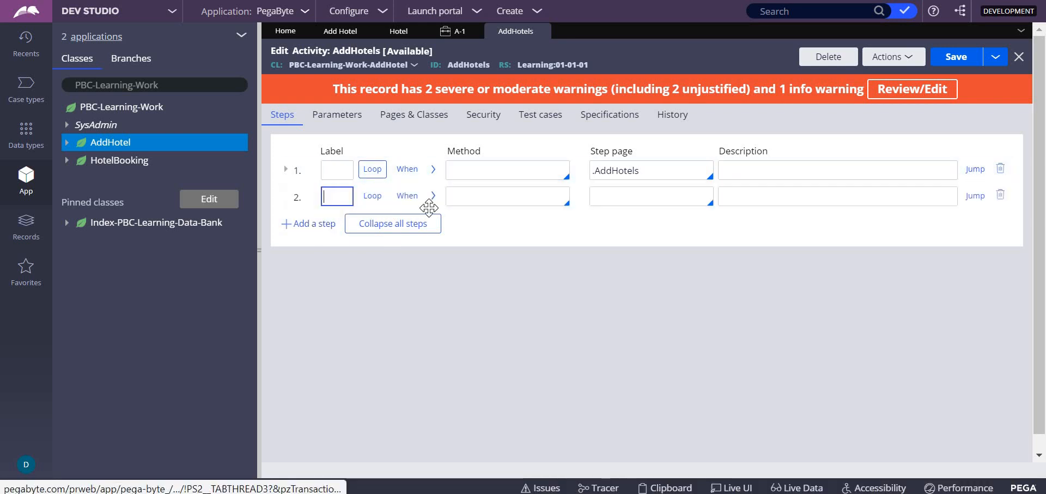
click(471, 203)
text(Commi)
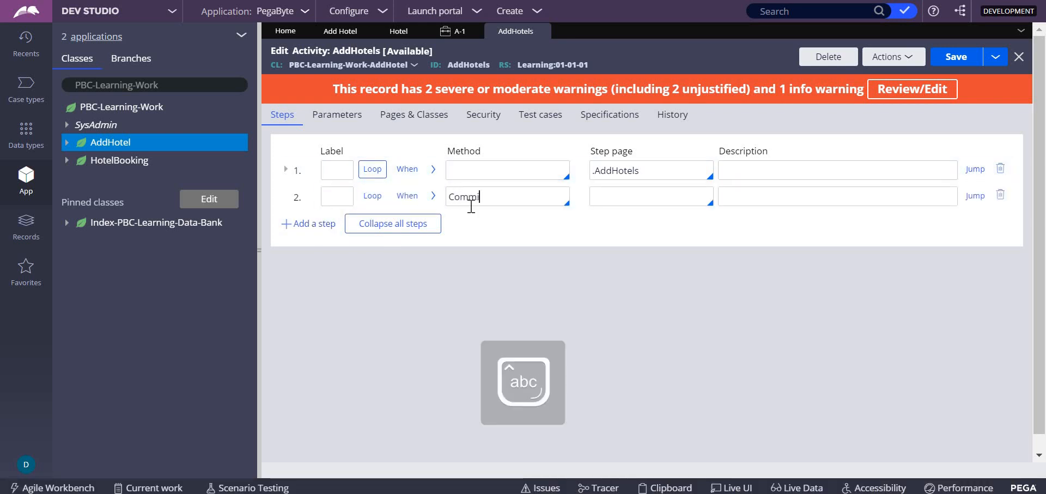
text(t)
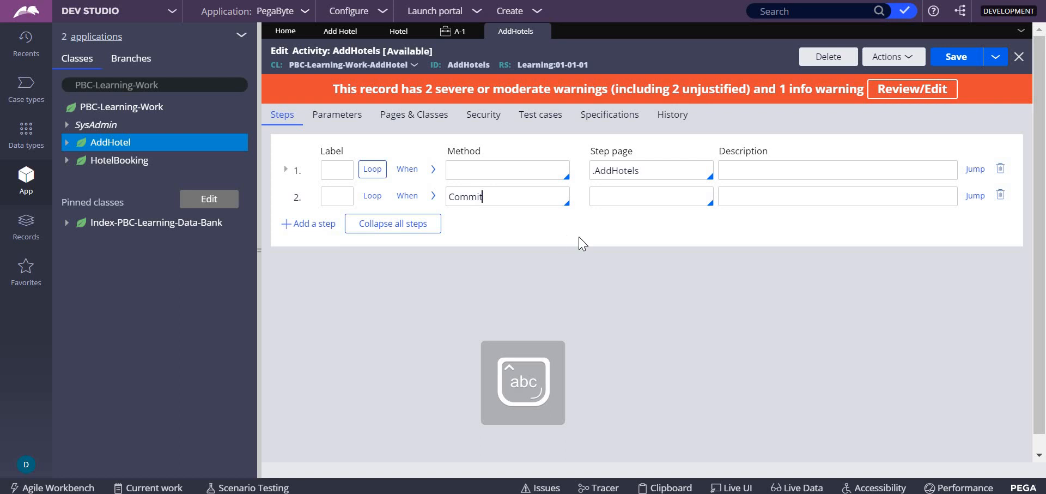
click(958, 60)
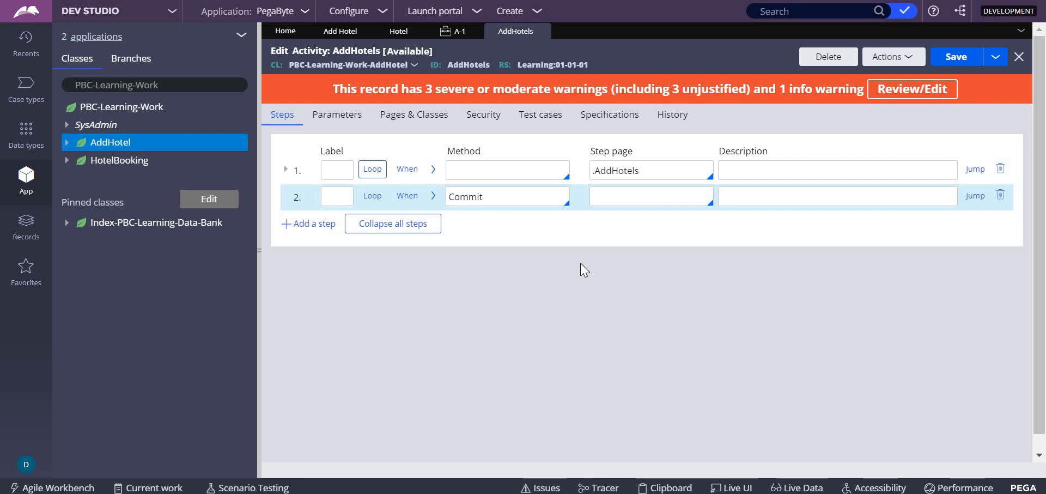
Step: Delete the Commit step and save the activity
click(1001, 196)
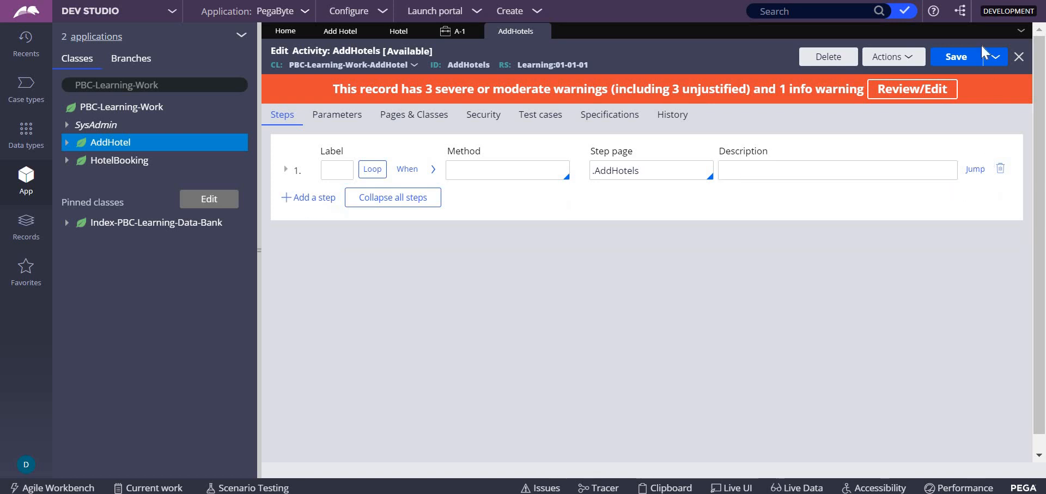
click(956, 57)
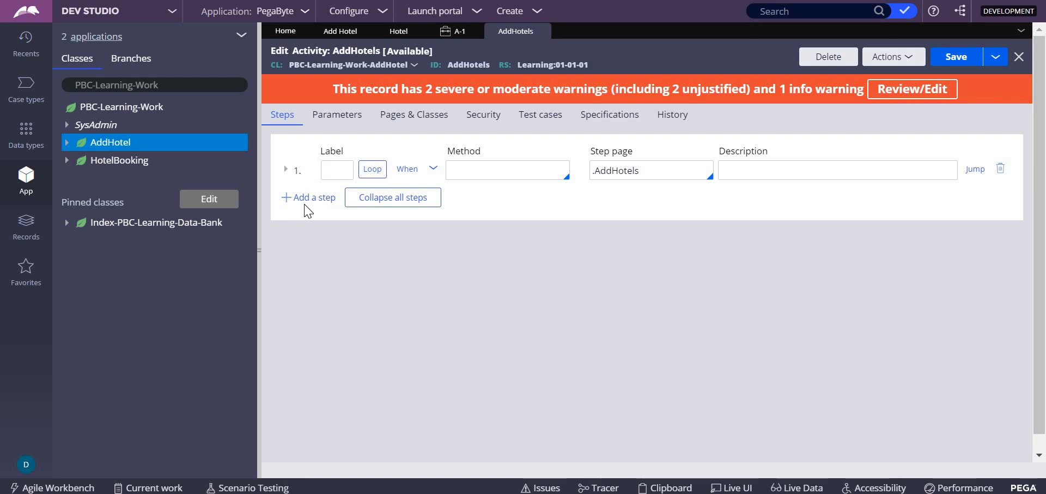
Step: Review the Obj-Save child step's WriteNow parameter, collapse the looping step, and save the activity
click(285, 170)
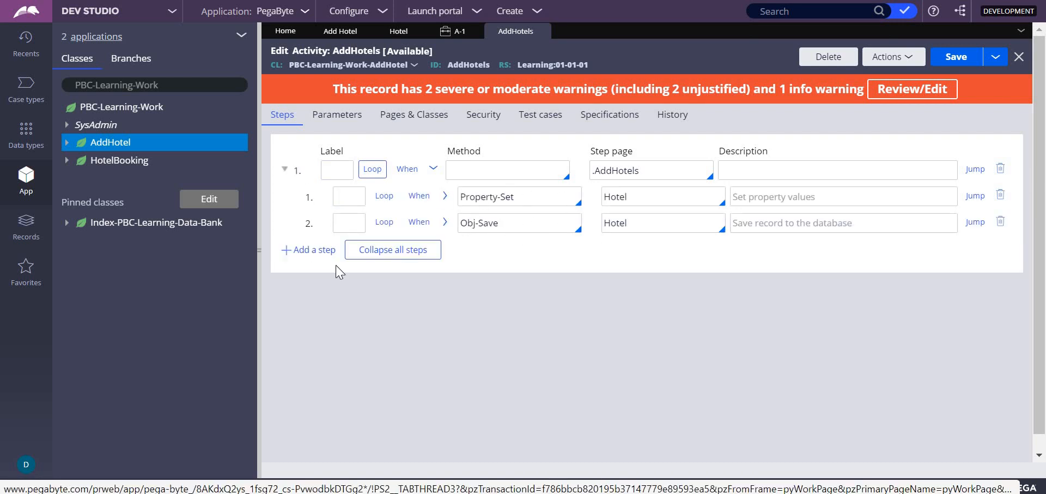
click(444, 223)
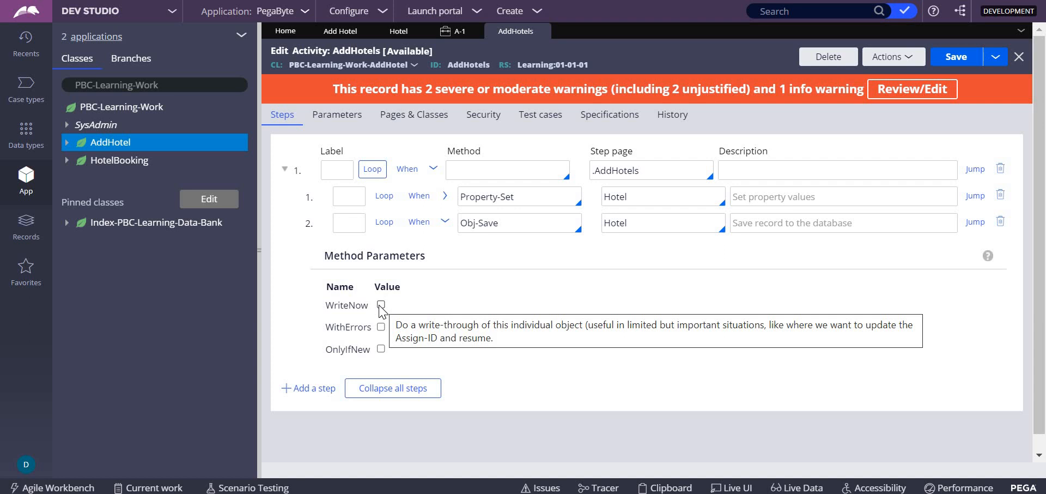
click(285, 170)
click(956, 57)
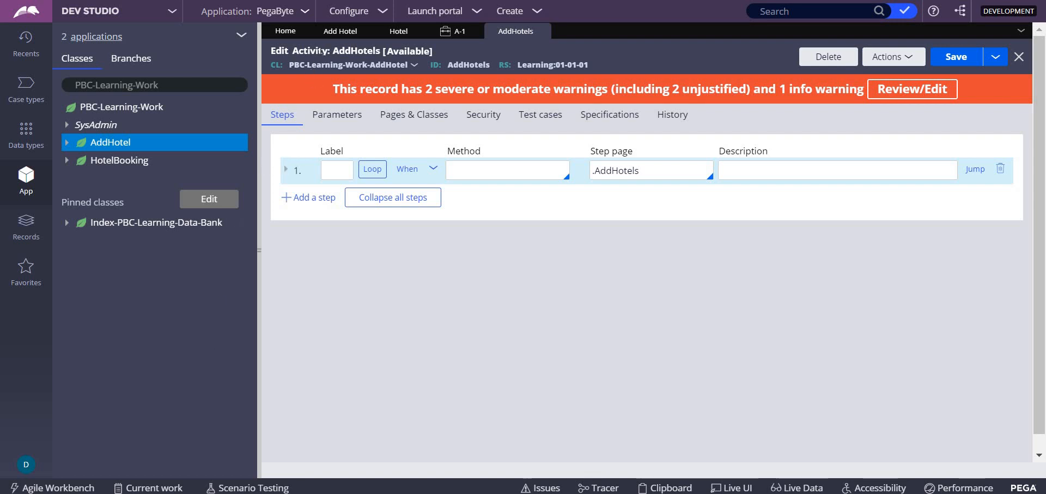
Step: Open the flow of the Create process from the Add Hotel case type's life cycle
click(349, 35)
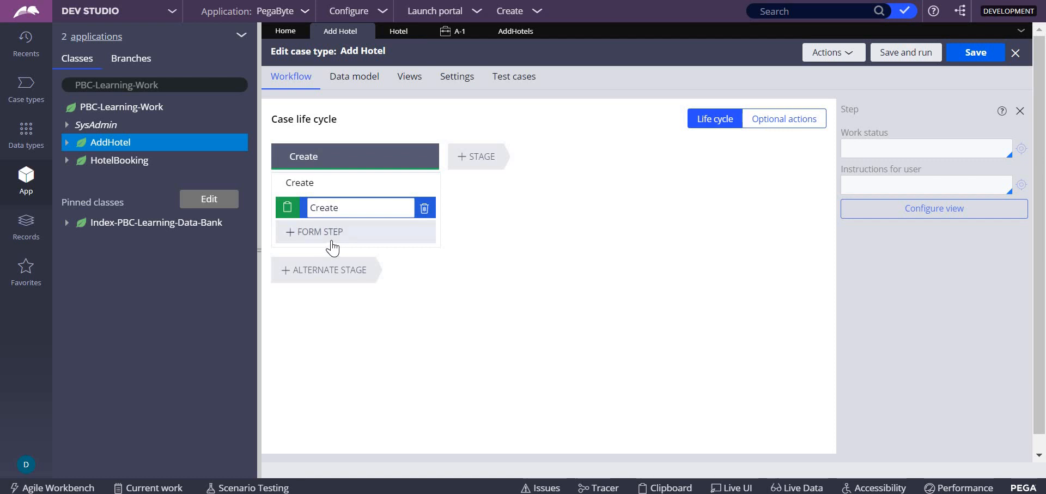
mouse_move(421, 158)
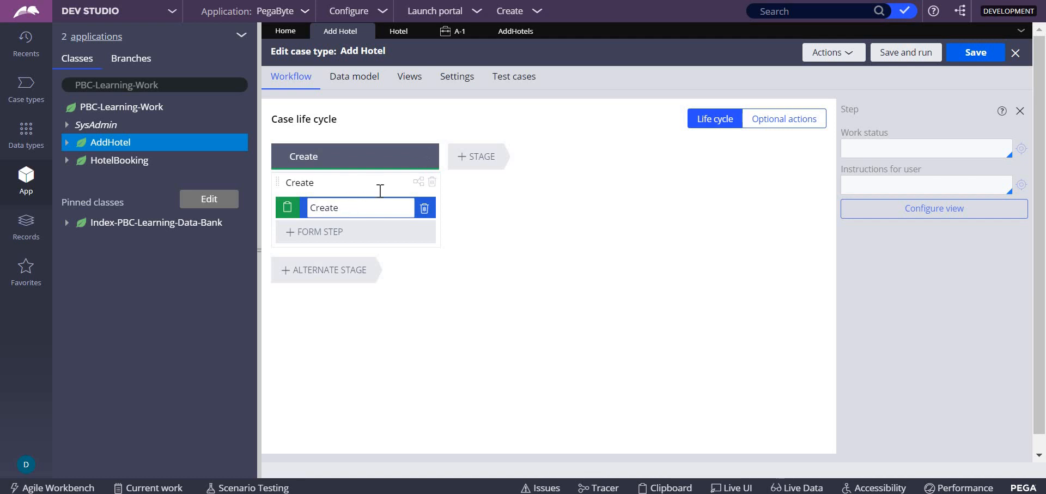
click(411, 183)
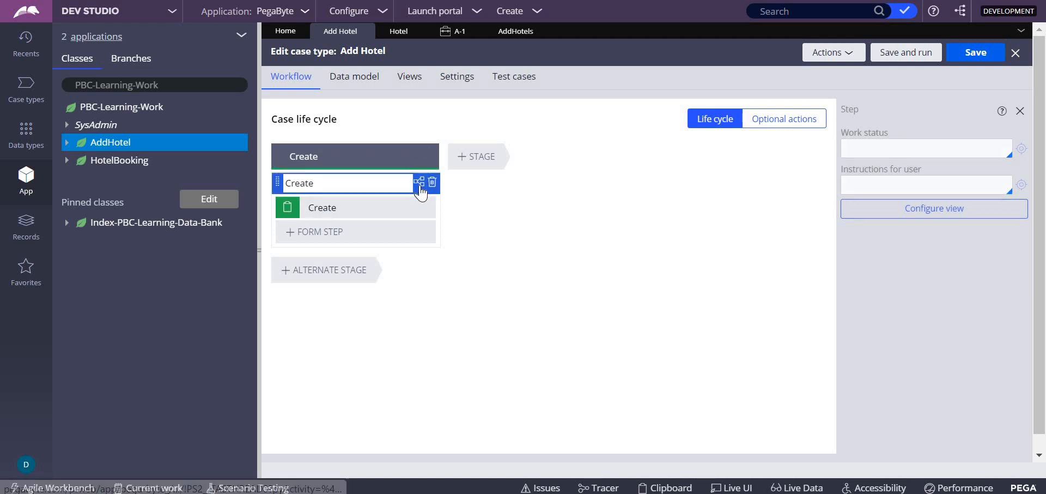
click(870, 306)
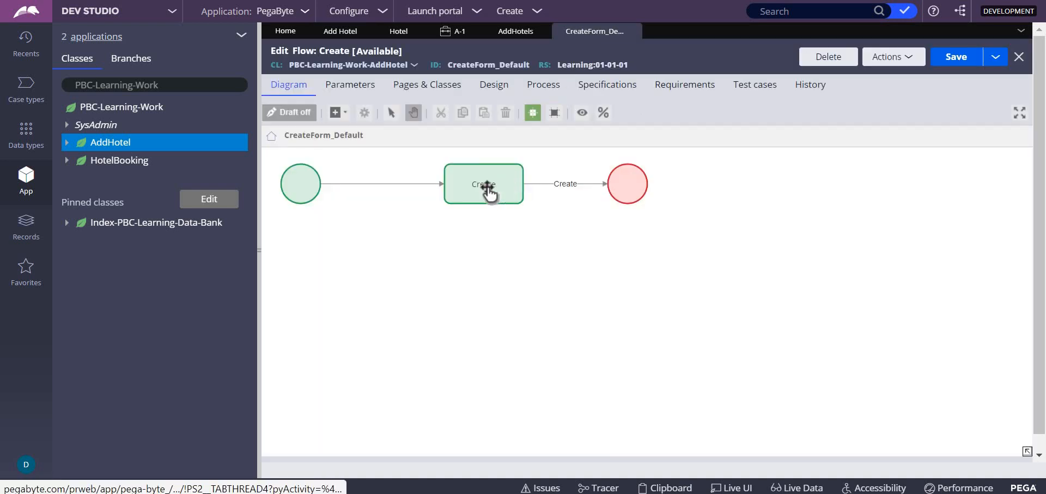
Step: Open the Create flow action from the properties of the flow's Create assignment
click(491, 191)
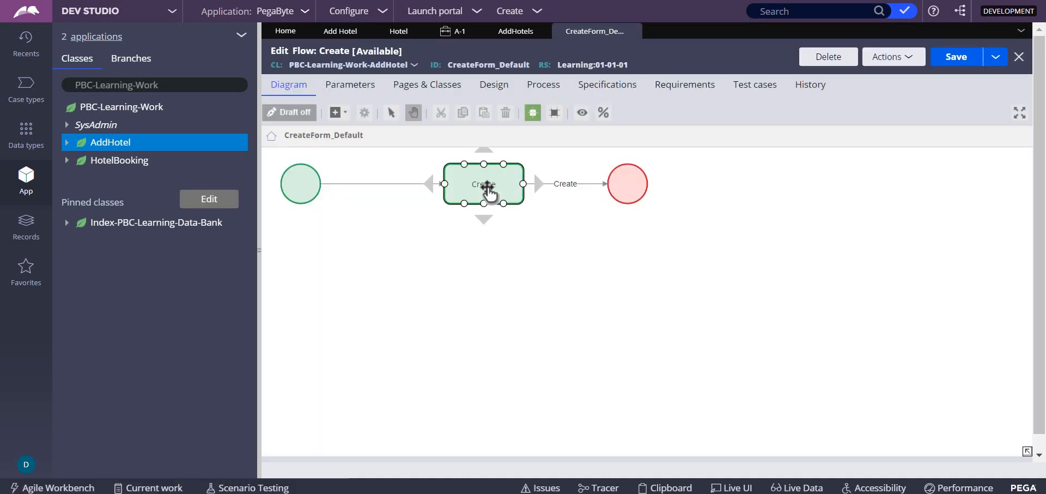
double_click(490, 192)
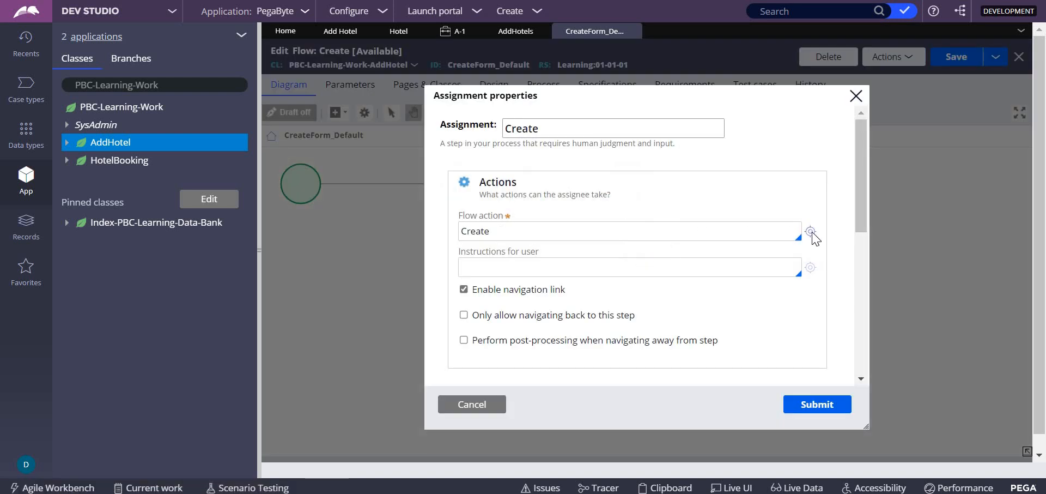
click(810, 231)
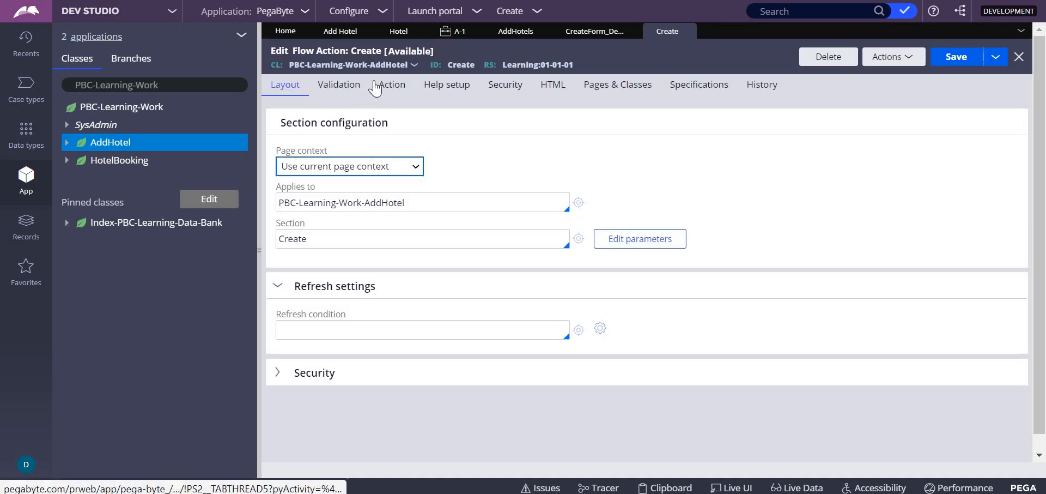
Step: Set AddHotels as the post-processing activity of the Create flow action and save the flow action
click(392, 85)
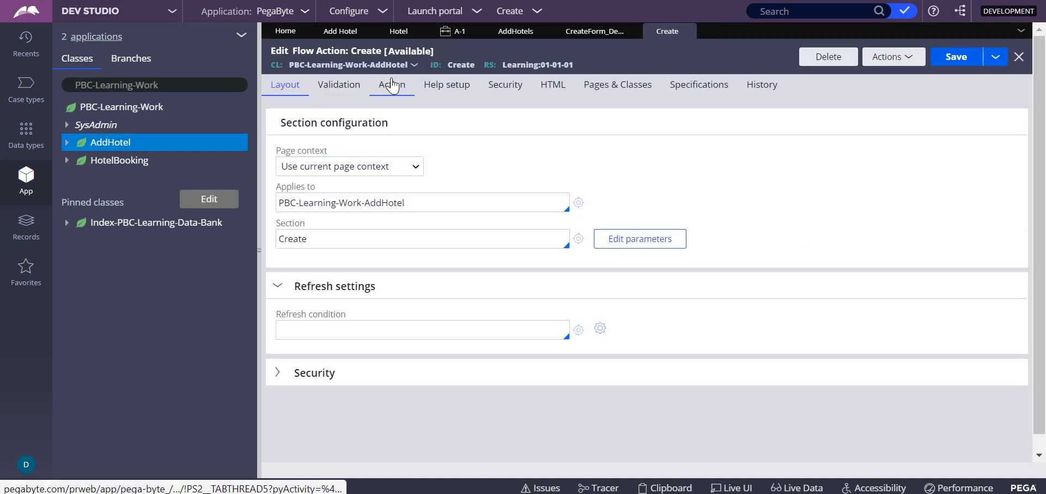
click(345, 202)
click(306, 221)
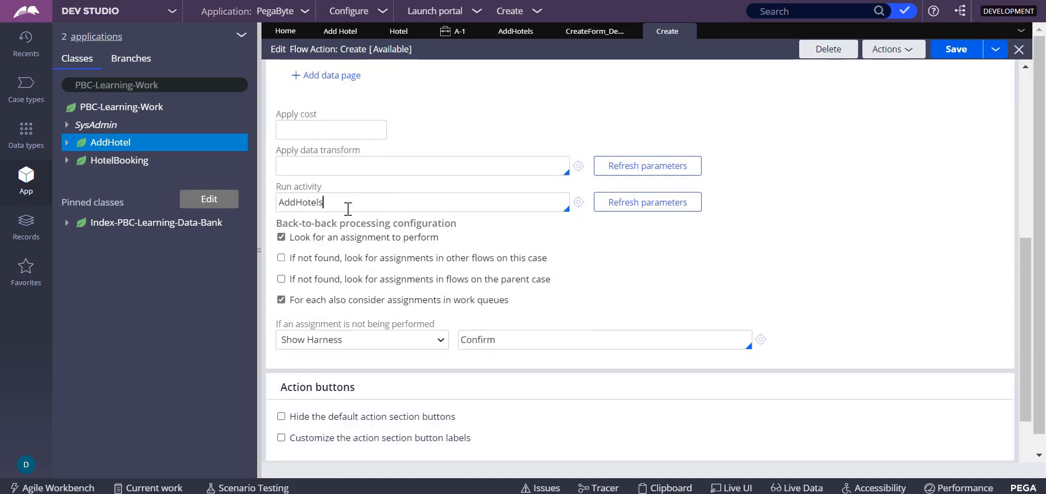
click(948, 48)
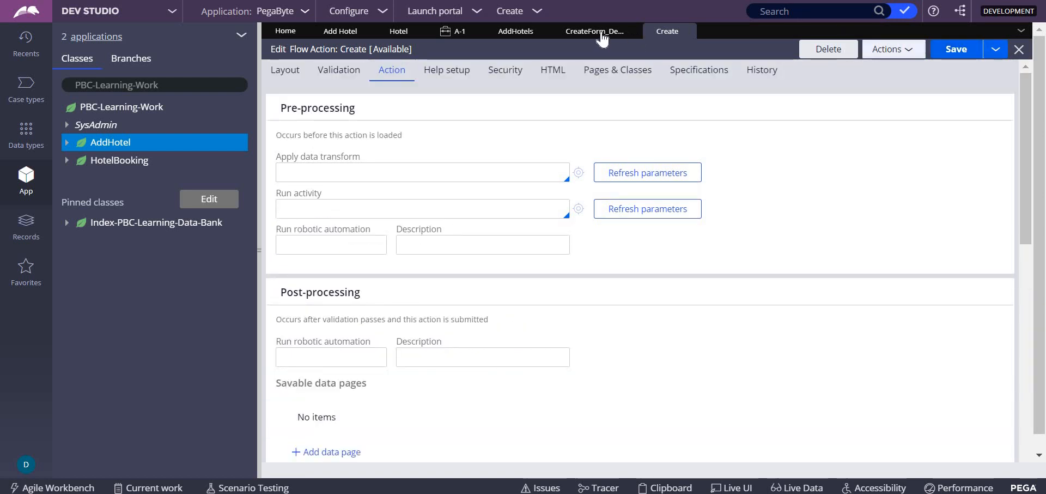
Step: Enable WriteNow on the Obj-Save child step of the AddHotels activity and save the activity
click(521, 33)
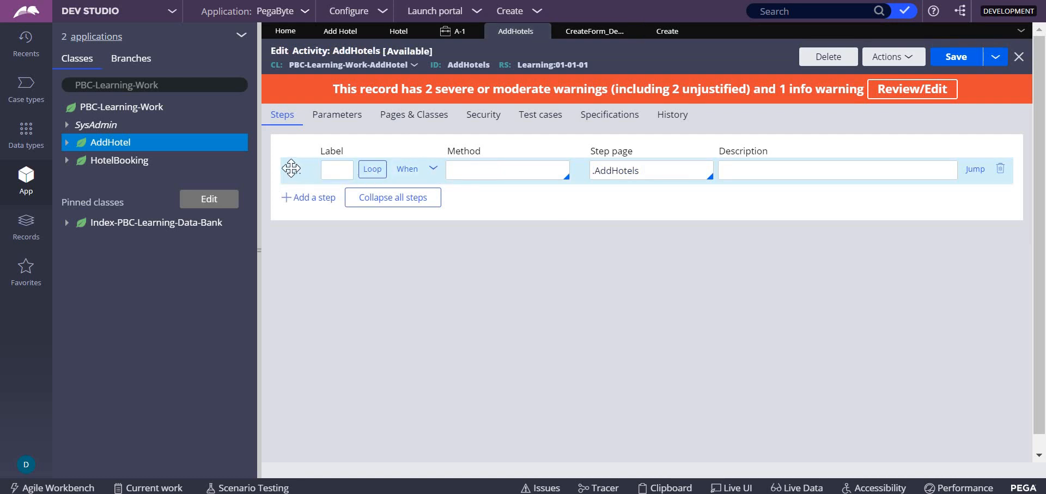
click(287, 171)
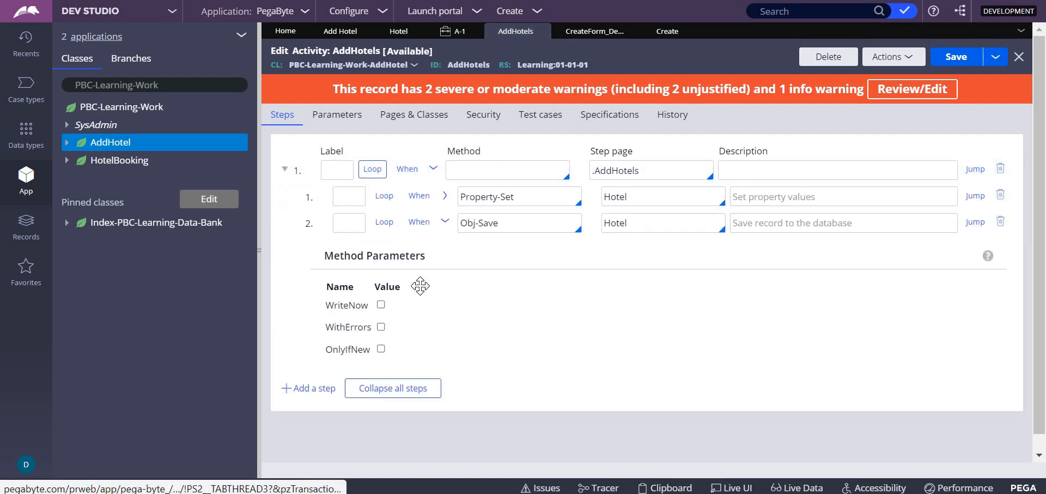
click(381, 305)
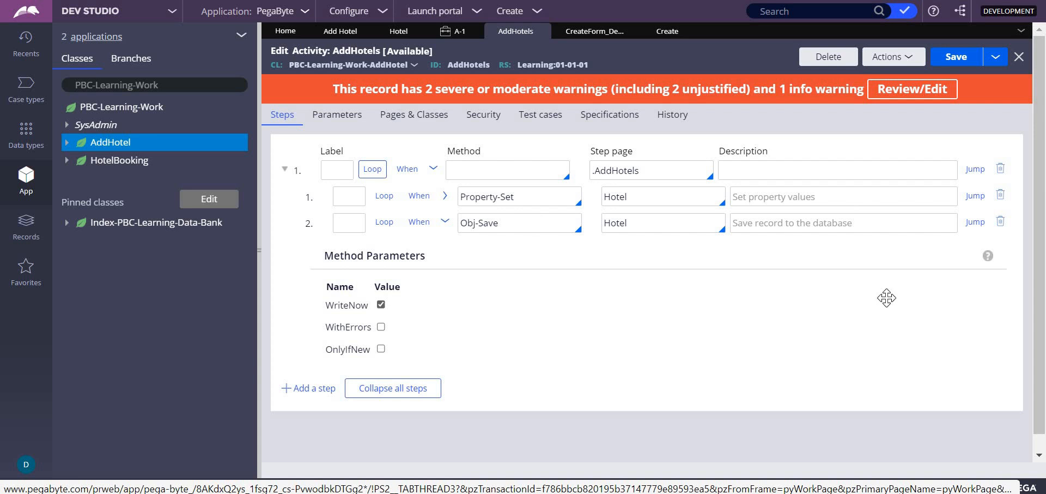
click(950, 59)
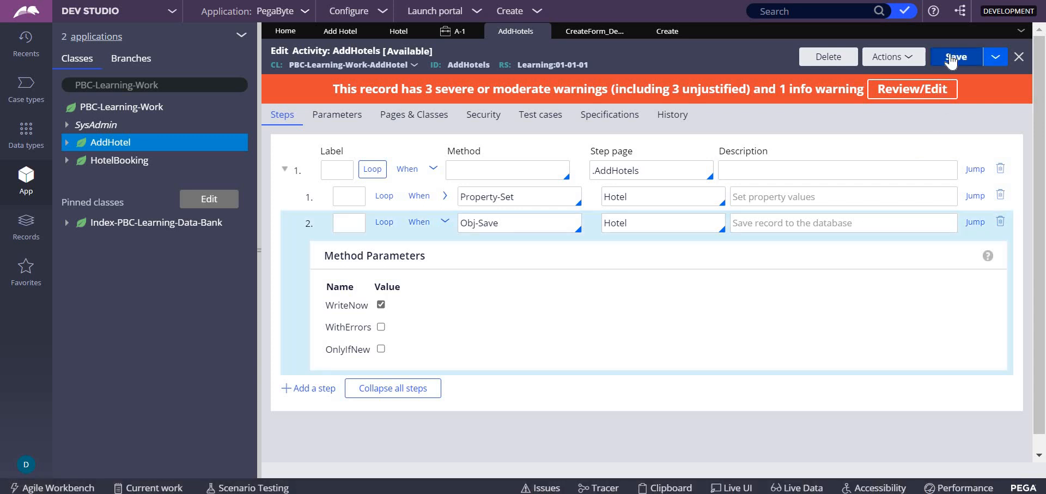
Step: Create a new Add Hotel case
click(458, 33)
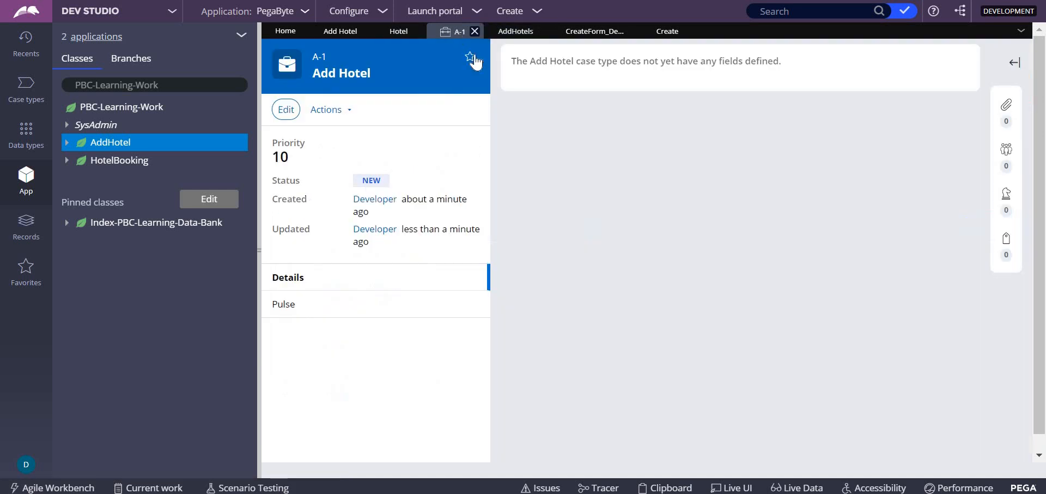
click(538, 14)
mouse_move(627, 25)
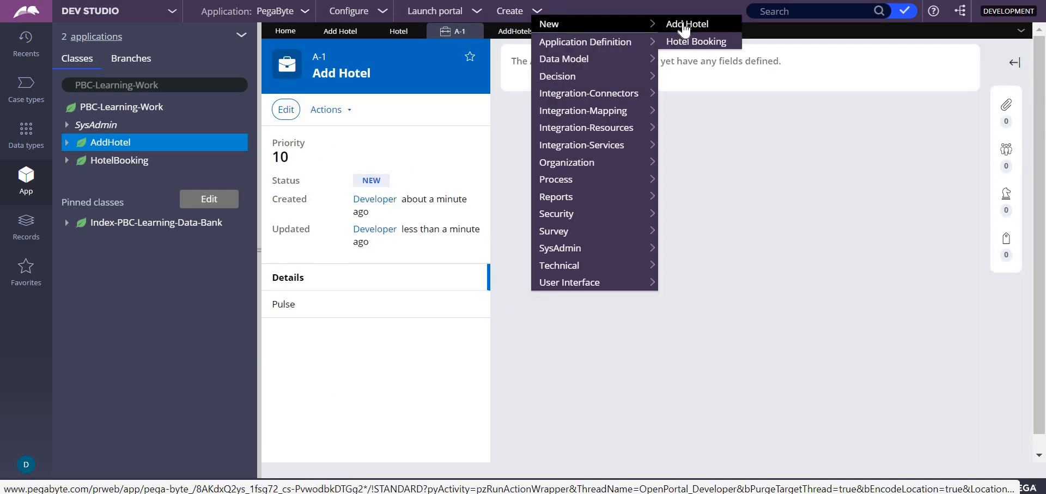
click(687, 24)
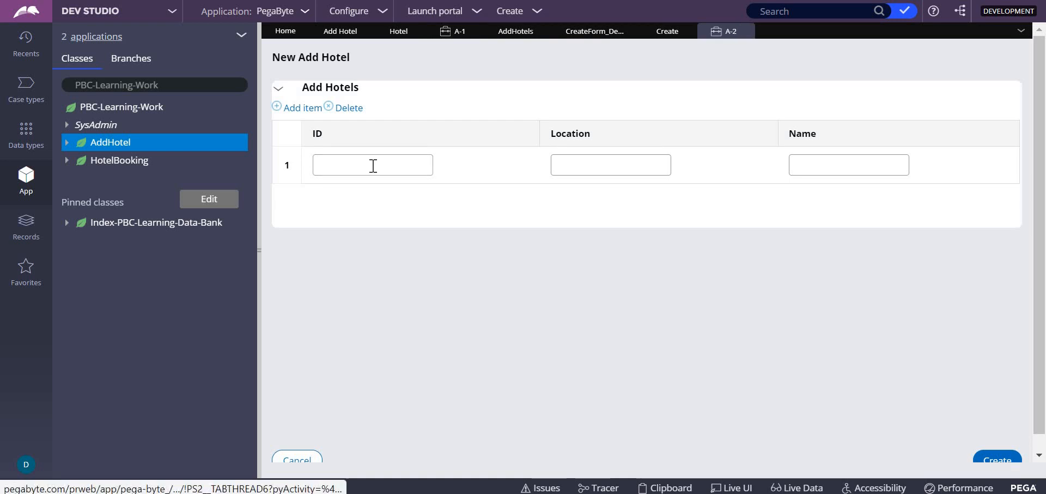
Step: Enter hotels H11 Bangalore Bawarchi, H12 Hyderbad Paradise and H13 Chennai Saravanan in the new Add Hotel form and create the case
click(373, 165)
text(H)
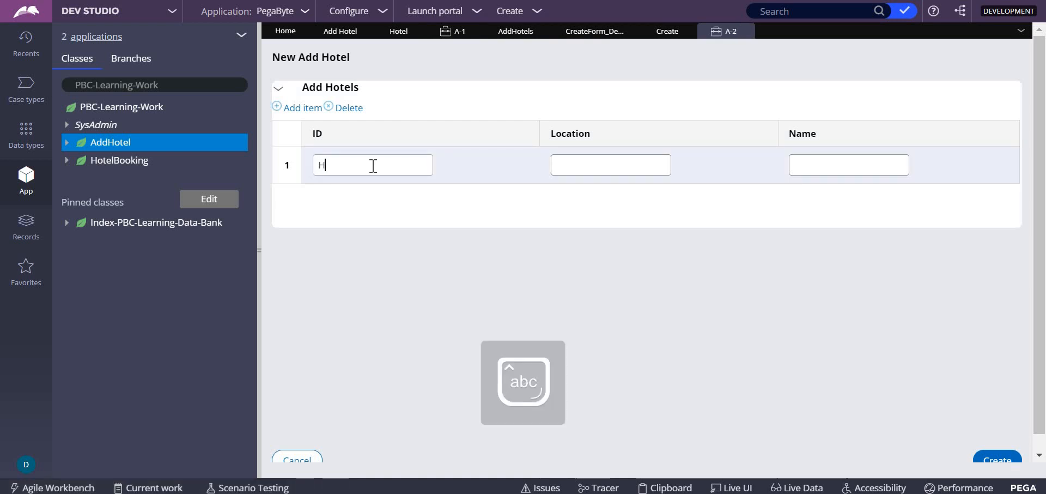
text(11)
key(Tab)
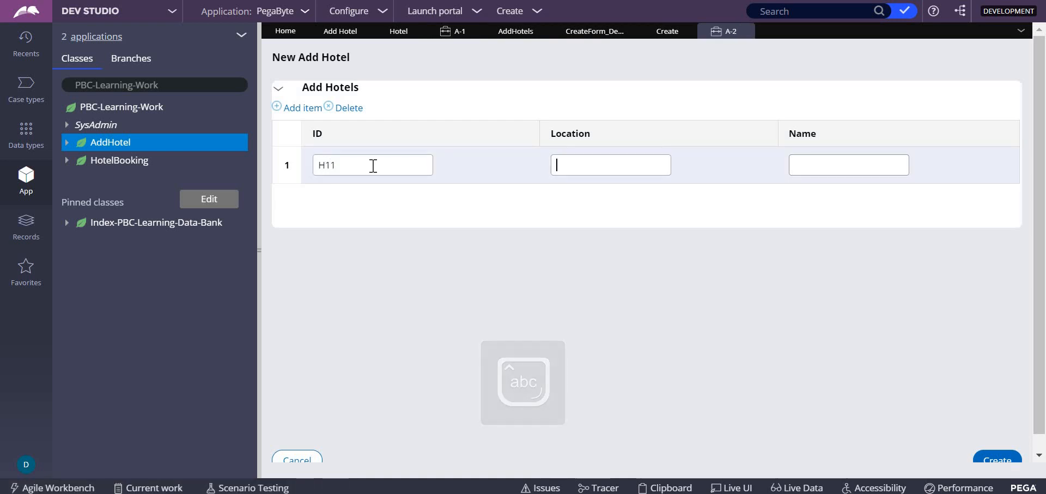
text(Ka)
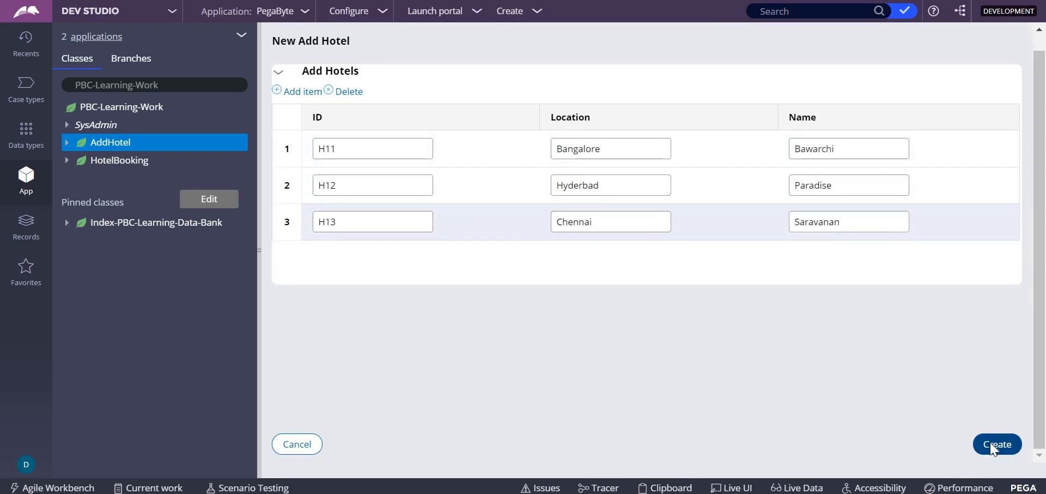
click(991, 444)
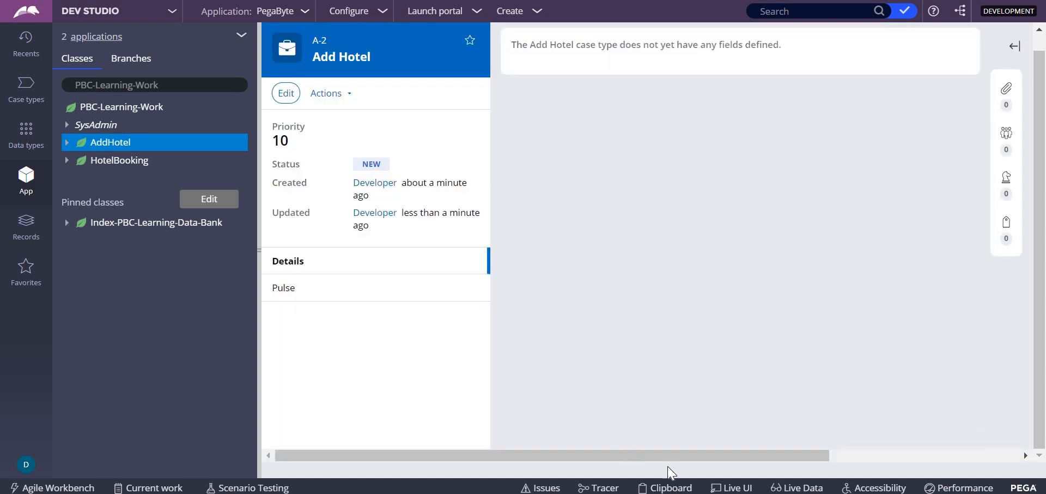
Step: Examine the AddHotels page list under pyWorkPage in the Clipboard and return to the case
click(671, 488)
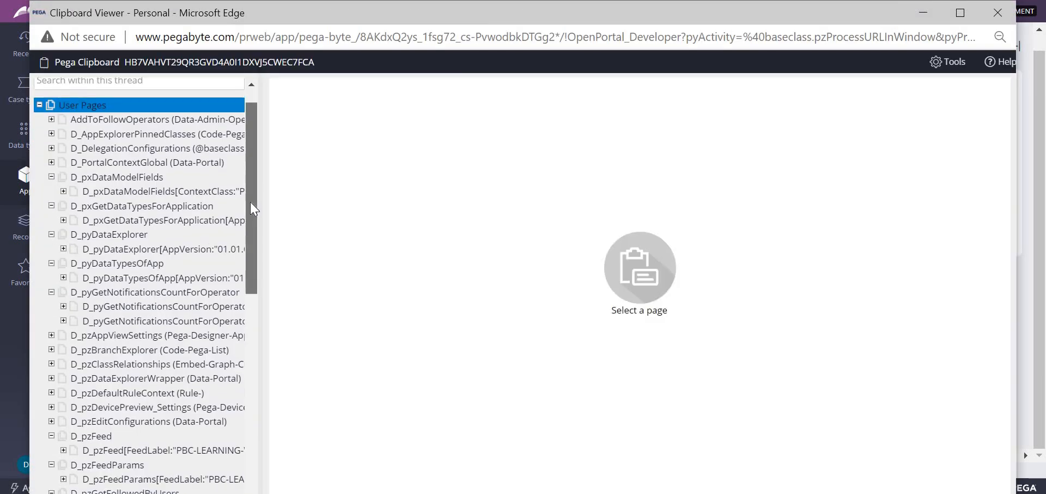
scroll(256, 251, down, 10)
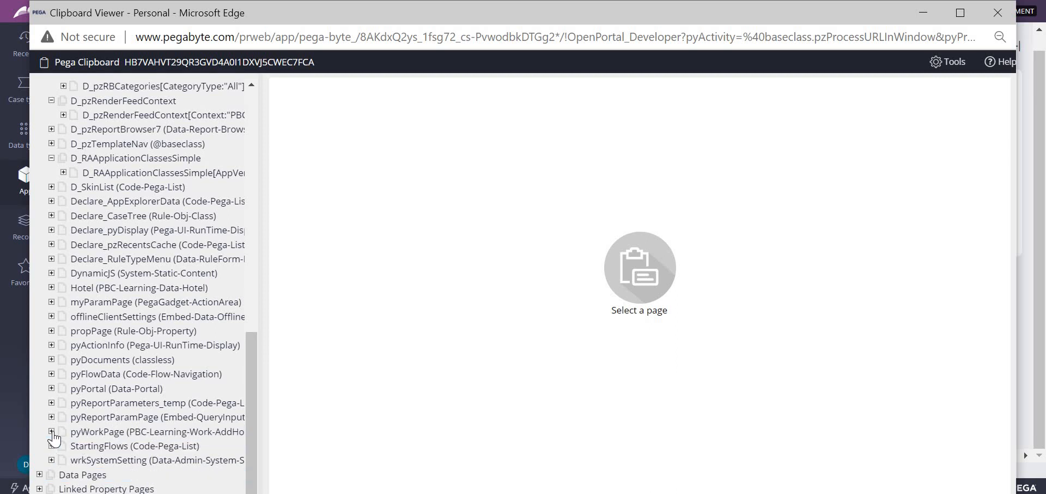
click(51, 432)
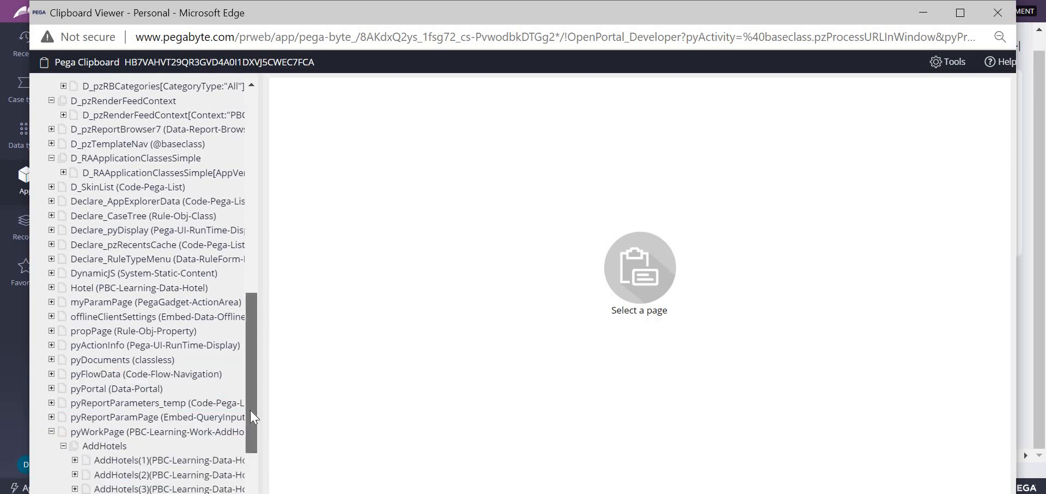
scroll(143, 386, down, 3)
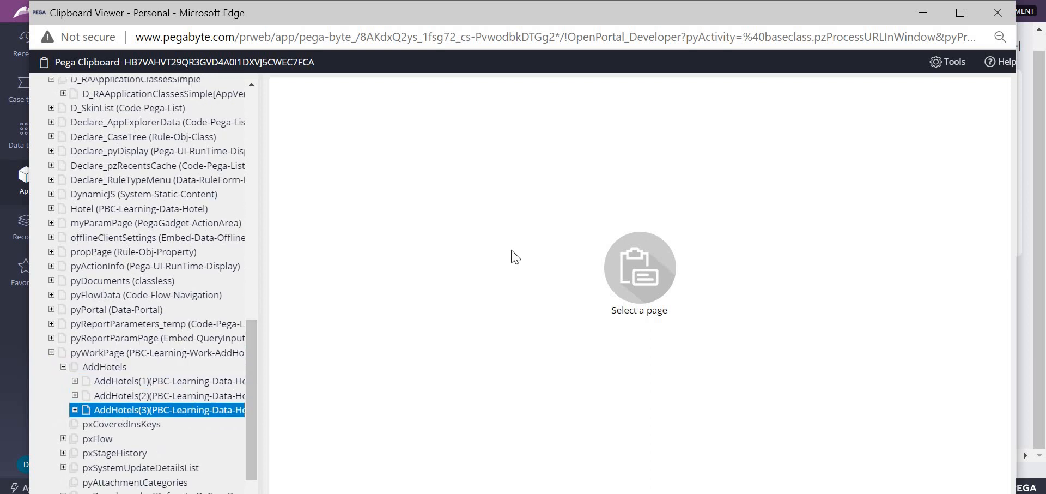
click(26, 108)
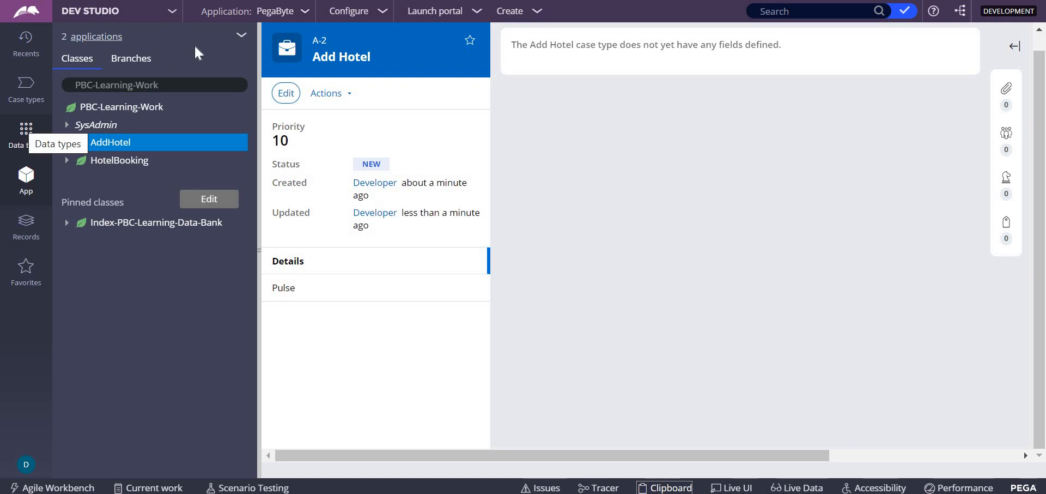
Step: Refresh the Hotel data type's records to check for the hotels entered in case A-2
drag(1040, 58, 1042, 7)
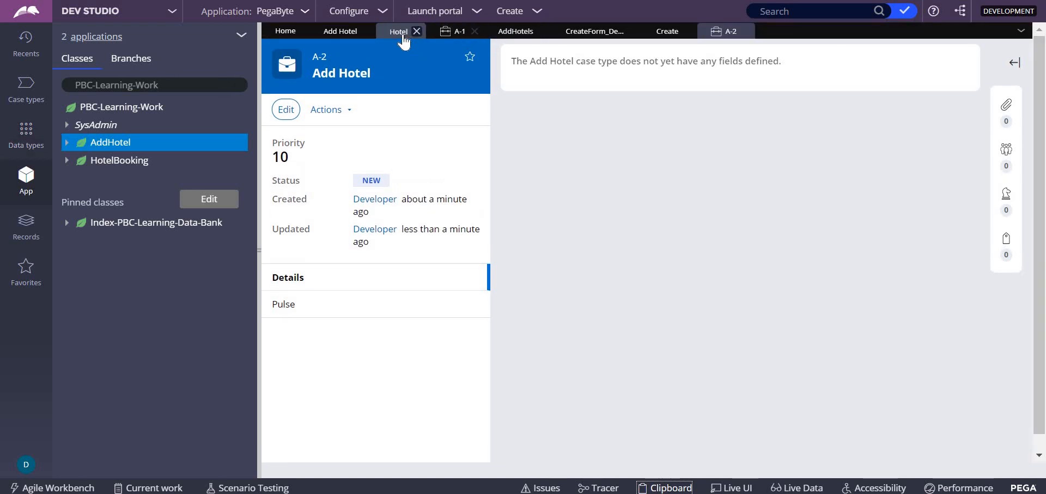
click(401, 34)
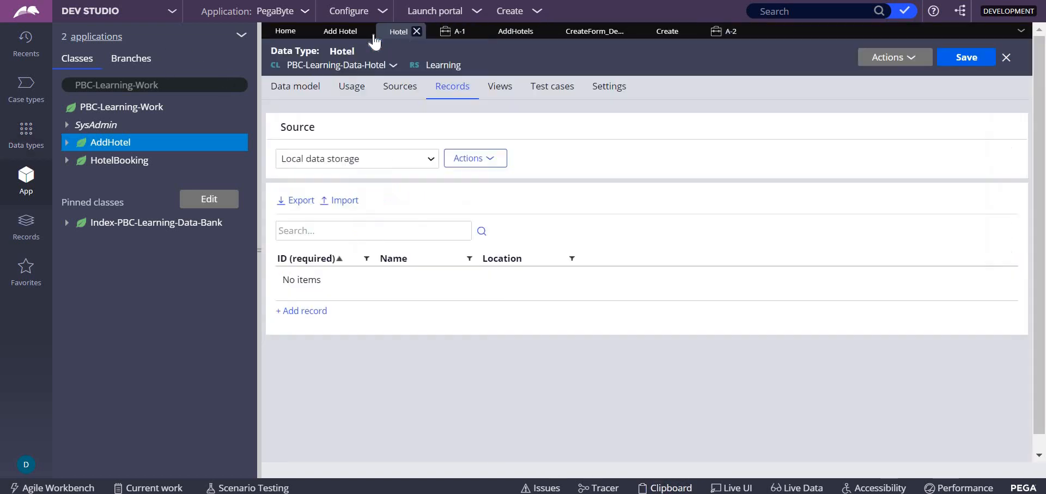
click(911, 59)
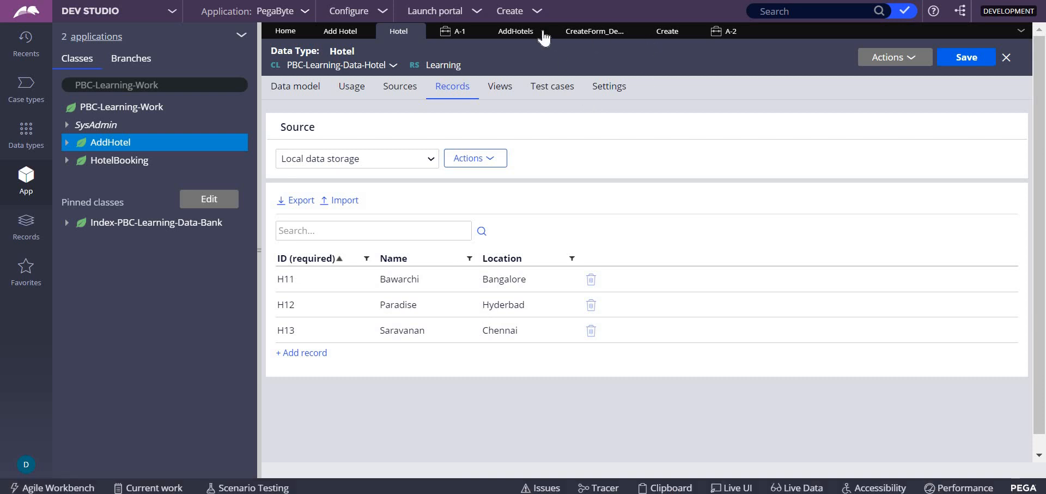
Step: Disable WriteNow on the Obj-Save child step of the AddHotels activity and save the activity
click(518, 33)
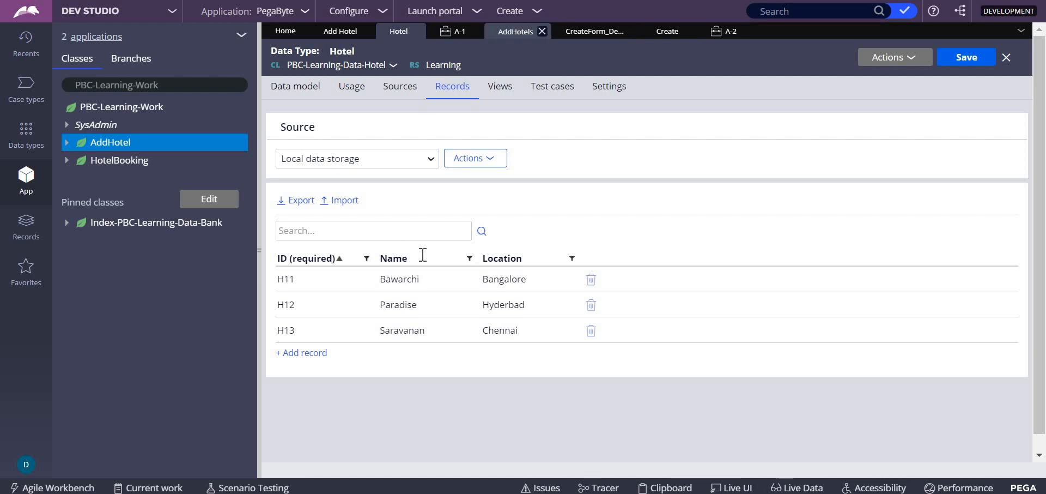
click(381, 304)
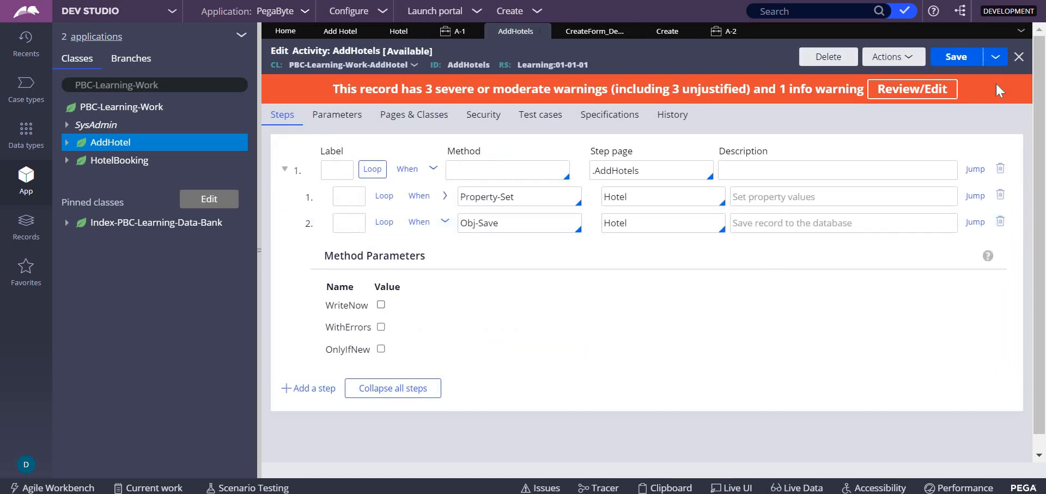
click(962, 63)
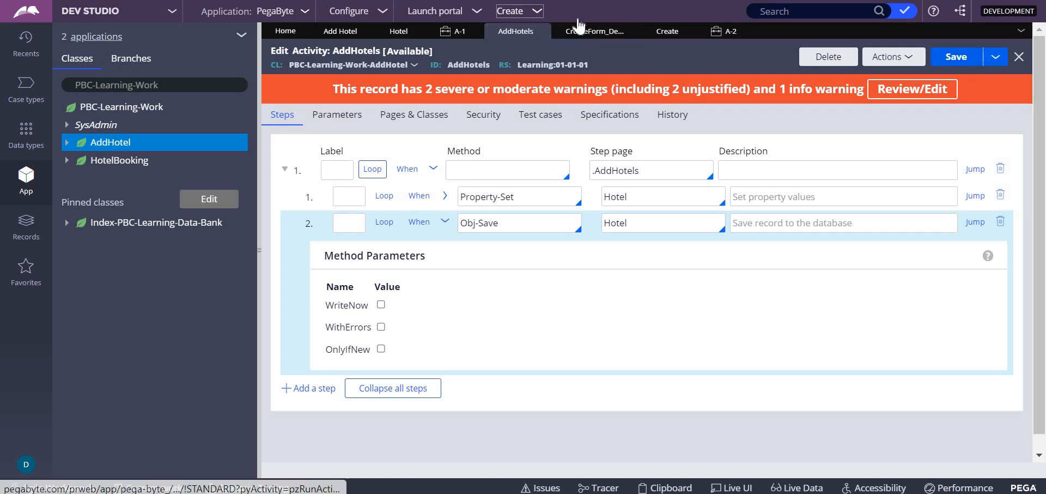
Step: Create another Add Hotel case with one hotel: ID H21, location Hyderabad, name Kritinga
click(518, 11)
mouse_move(626, 24)
click(673, 25)
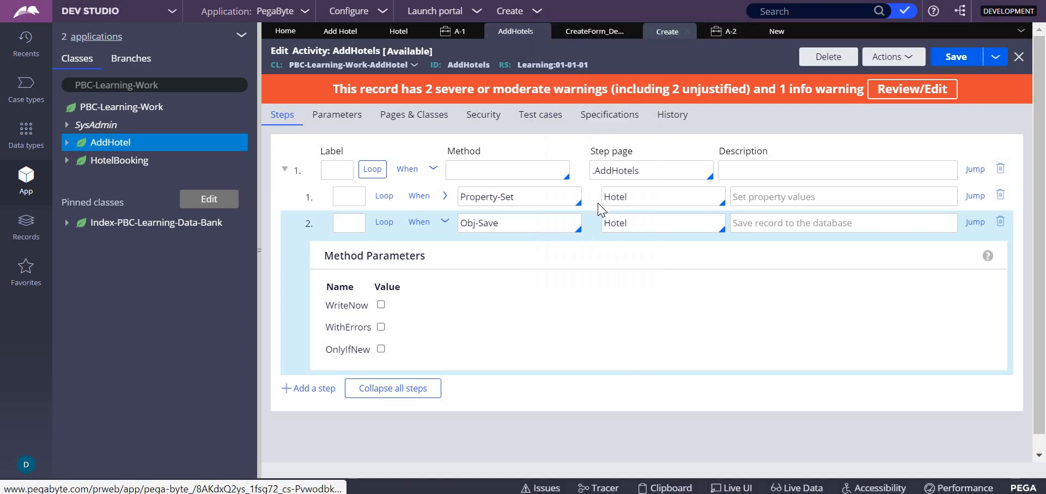
click(389, 163)
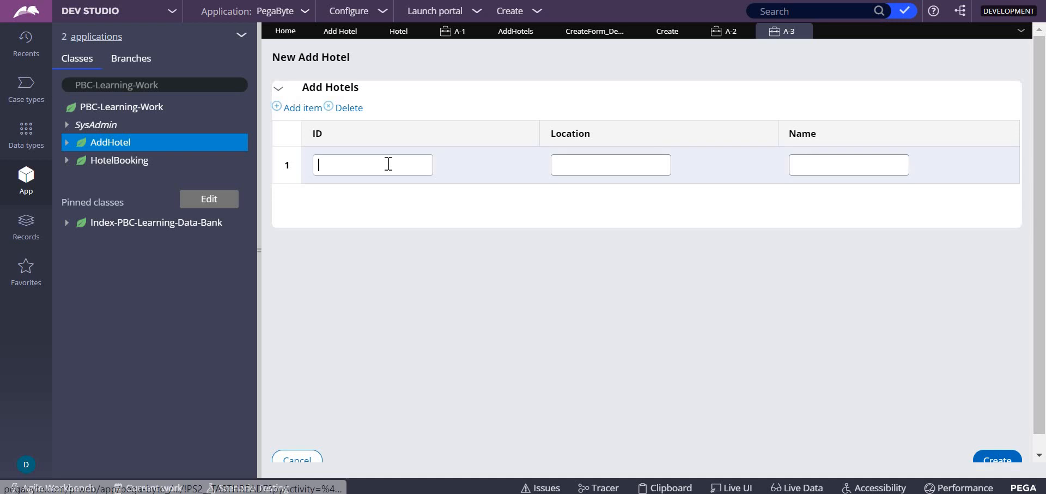
key(Caps_Lock)
text(H21)
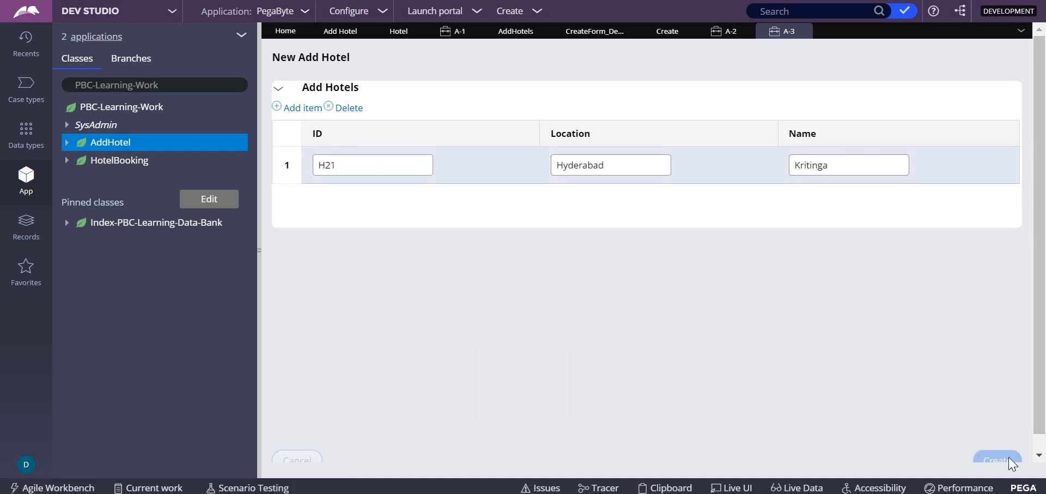
click(1009, 459)
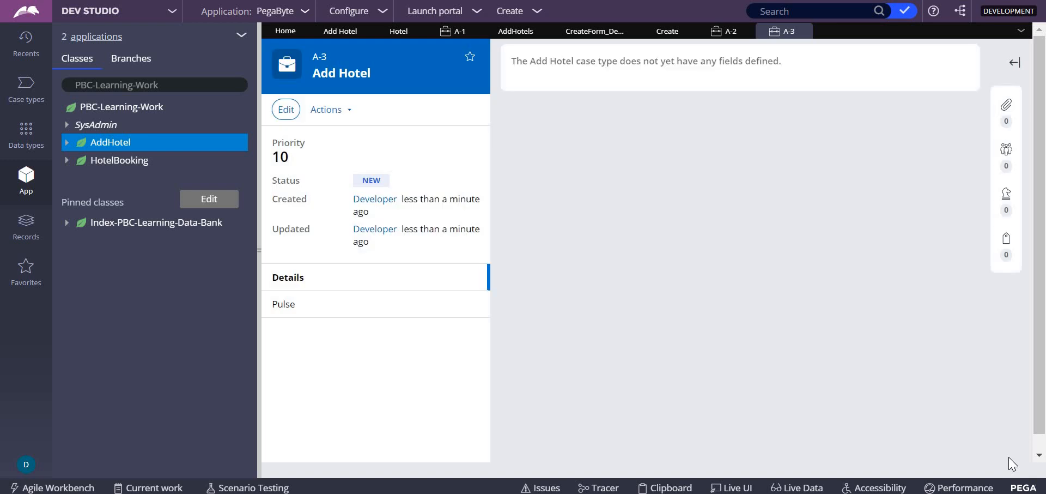
Step: Refresh the Hotel data type's records to check for hotel H21
click(342, 34)
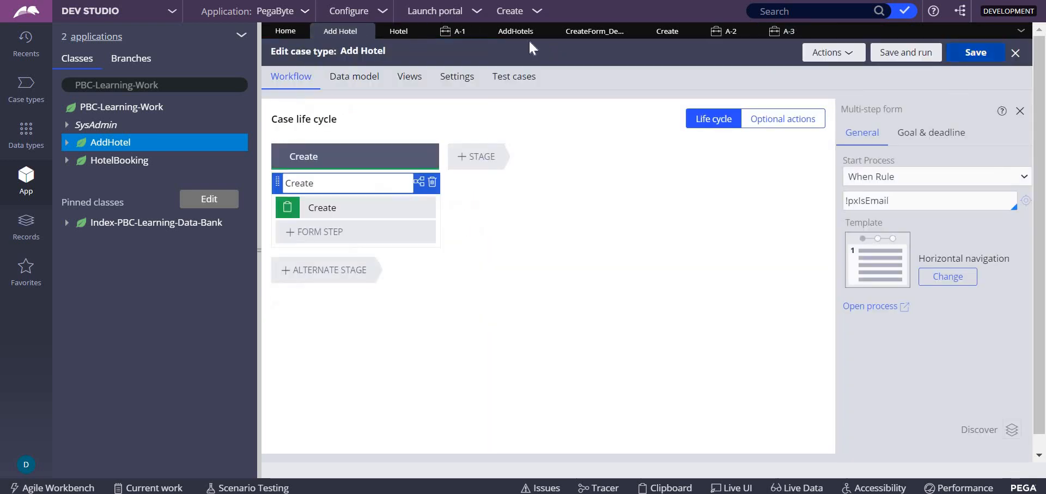
click(399, 33)
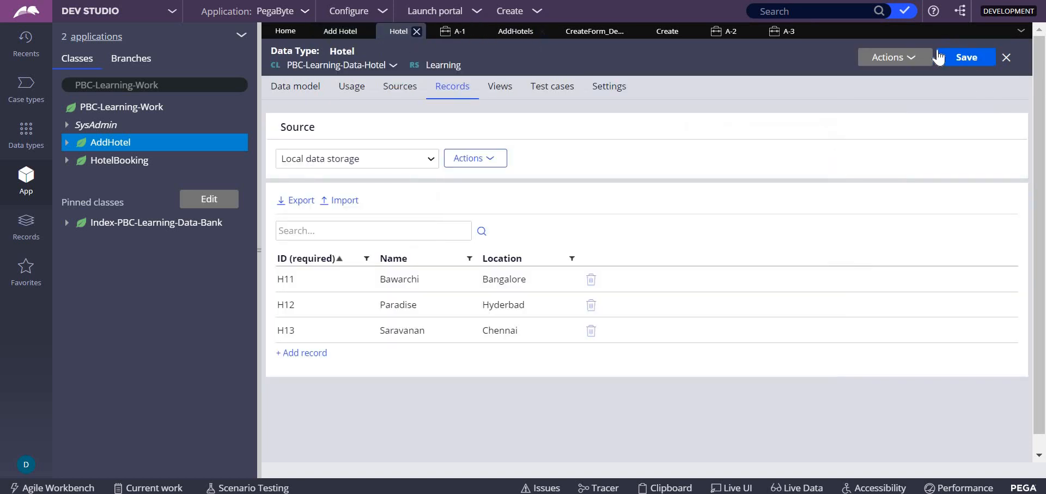
click(904, 57)
click(894, 77)
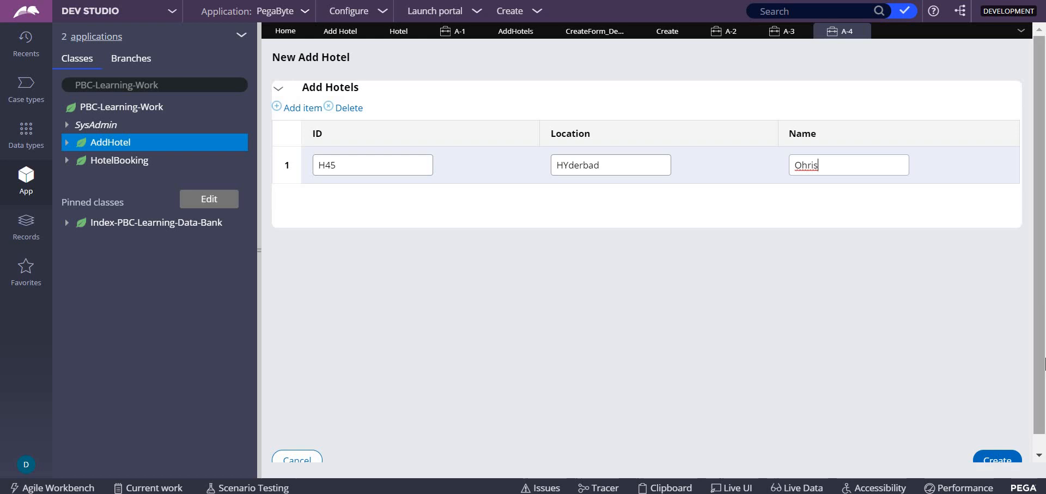
Step: Create an Add Hotel case for hotel H45, location HYderbad, name Ohris, and refresh the Hotel data type's records
scroll(997, 453, down, 1)
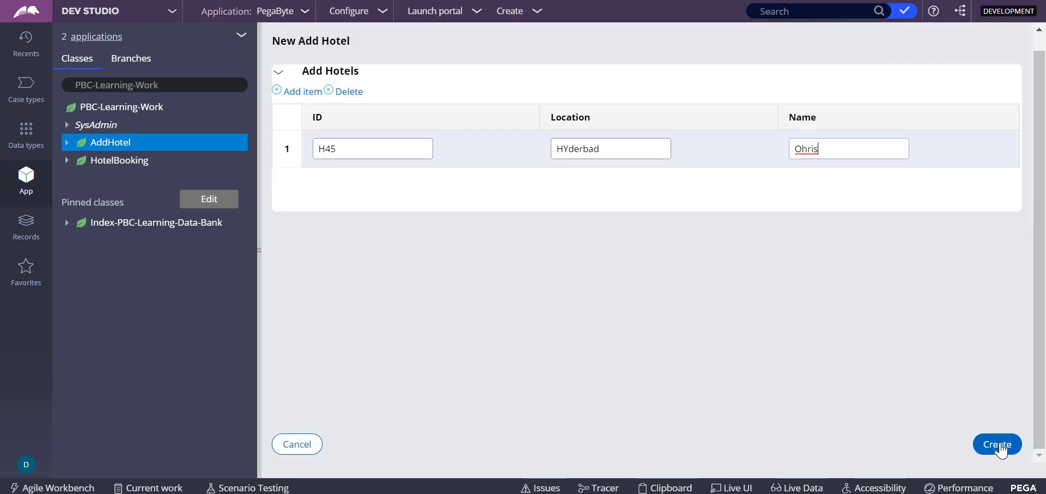
click(998, 445)
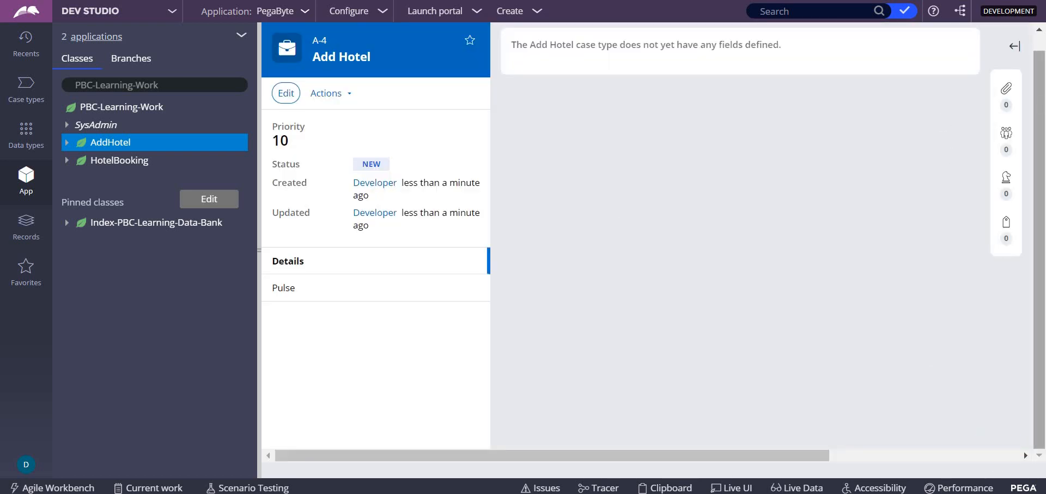
scroll(1044, 101, up, 1)
click(406, 31)
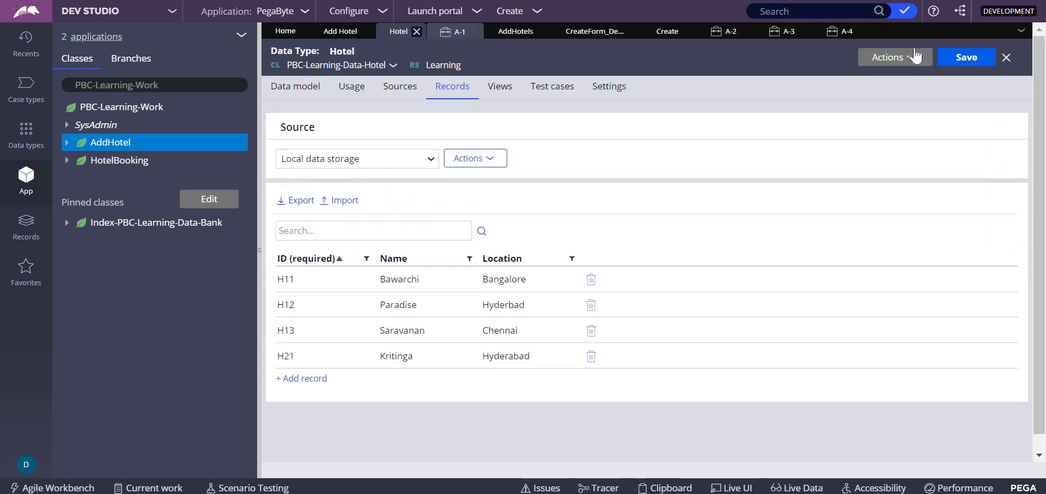
click(895, 60)
click(897, 77)
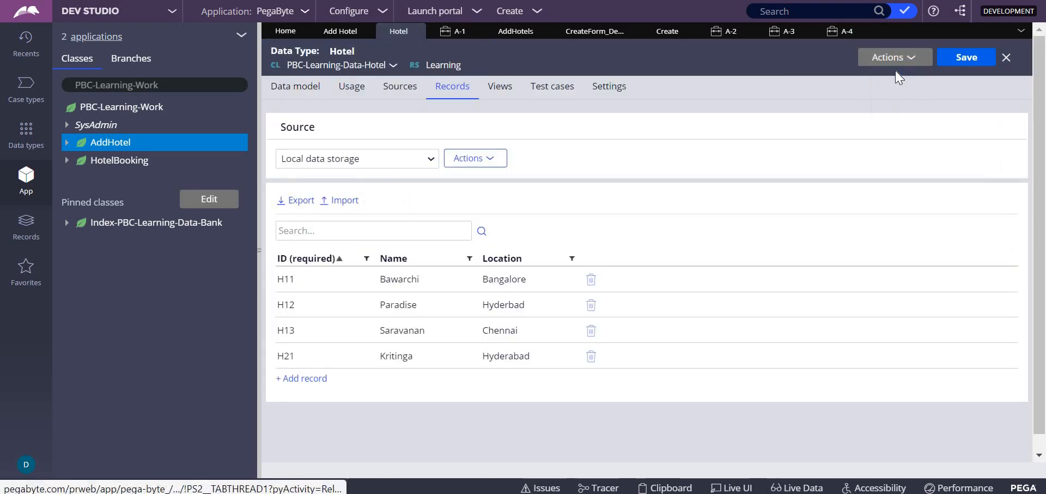